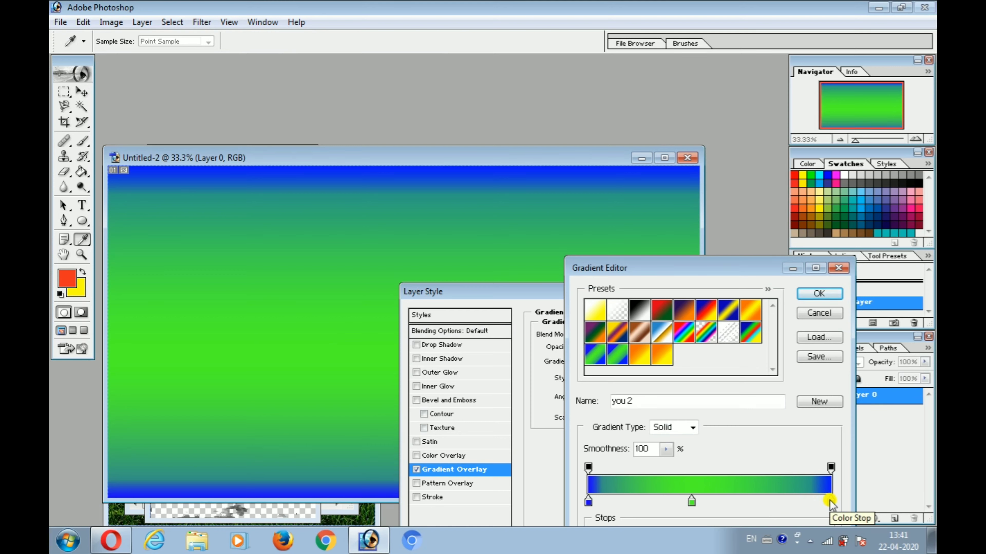
# Recolor the gradient overlay's end color stop from blue to bright cyan and apply the gradient to Layer 0.
pyautogui.click(829, 500)
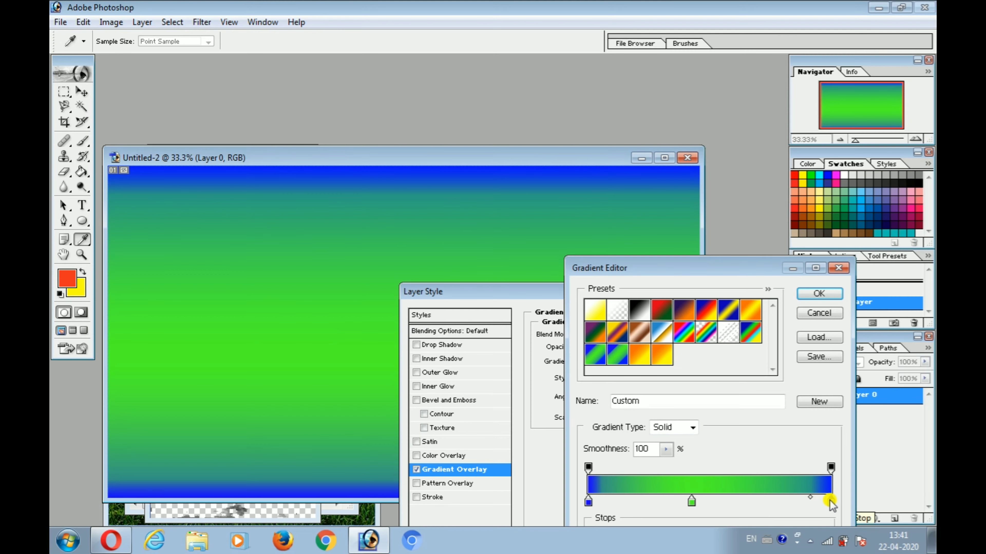
pyautogui.doubleClick(829, 500)
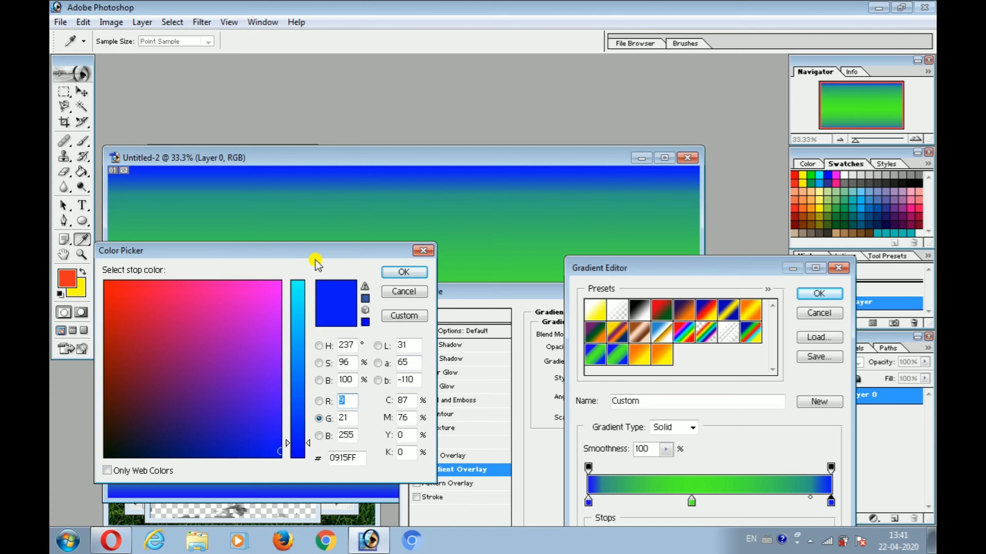
pyautogui.click(297, 292)
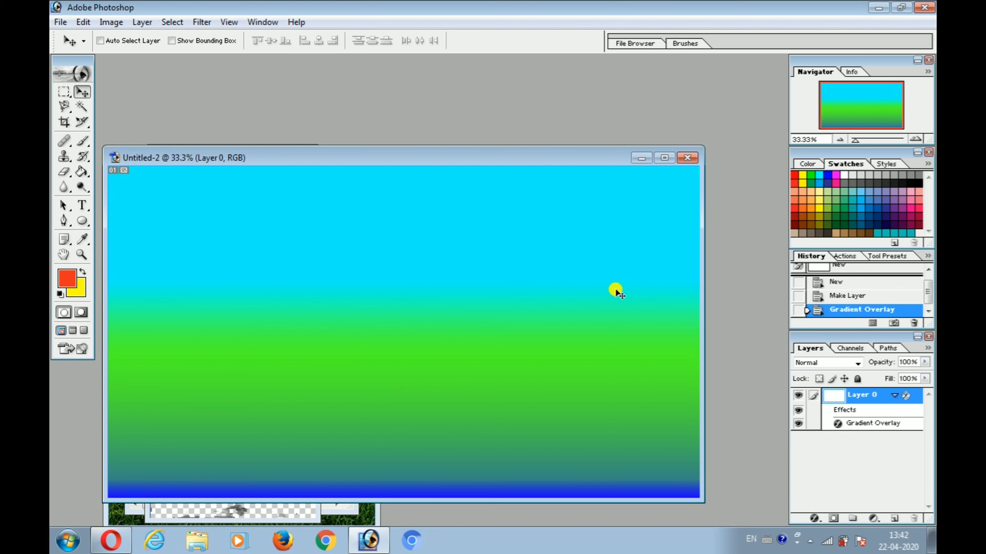
# Spread out the overlapping document windows to uncover the forest photo, and bring the Untitled-2 gradient document to the front.
pyautogui.click(432, 160)
pyautogui.moveTo(432, 159); pyautogui.dragTo(436, 195)
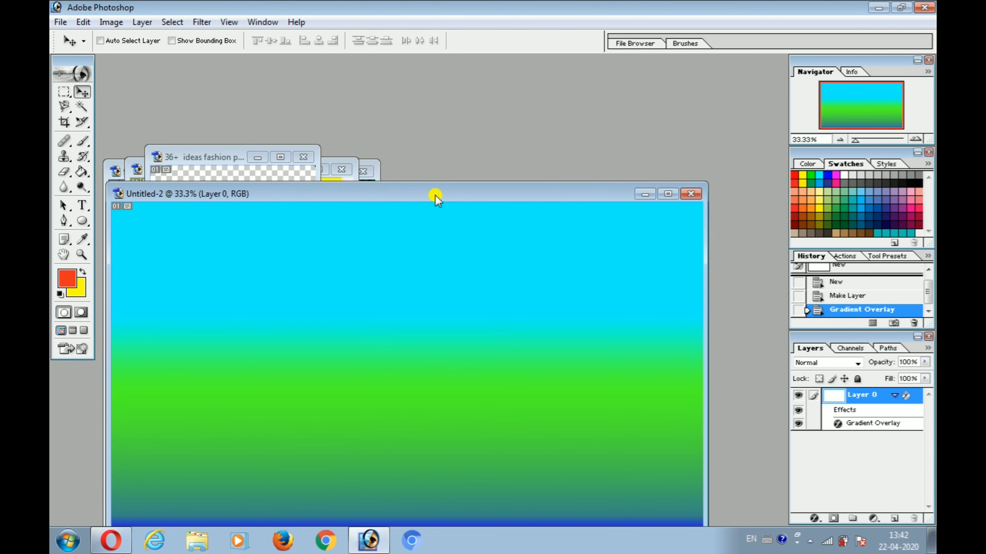
pyautogui.click(208, 159)
pyautogui.moveTo(209, 160); pyautogui.dragTo(450, 223)
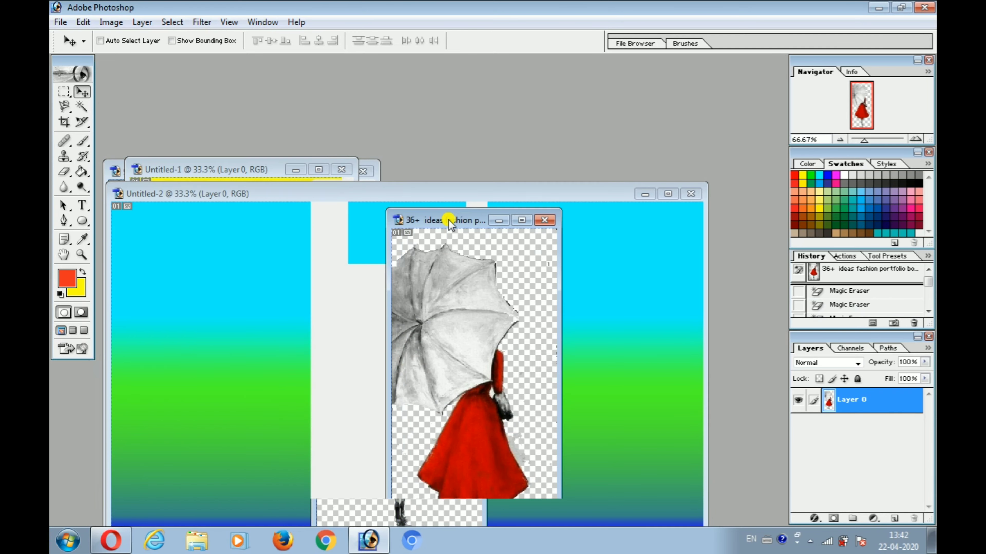
pyautogui.doubleClick(248, 169)
pyautogui.moveTo(248, 169); pyautogui.dragTo(441, 265)
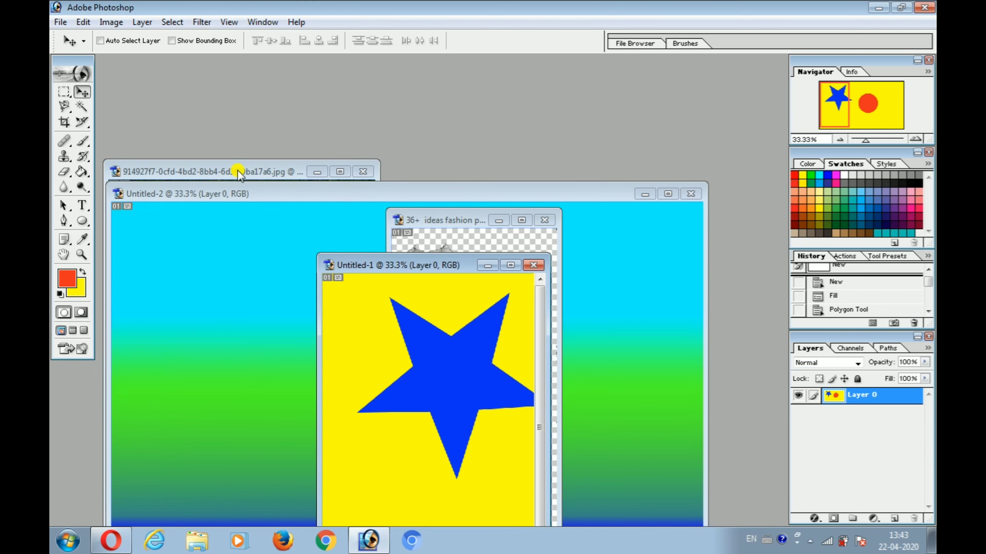
pyautogui.click(289, 177)
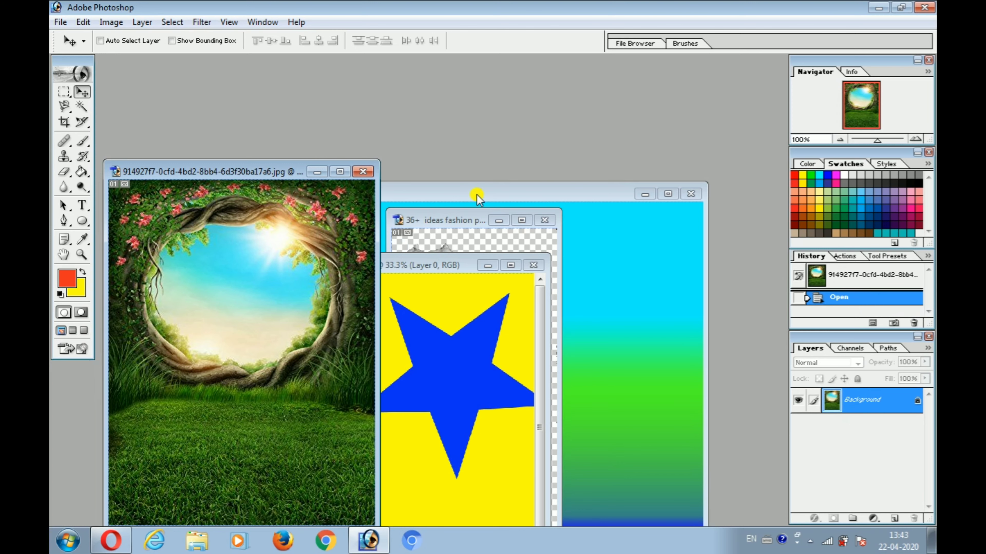
pyautogui.click(477, 197)
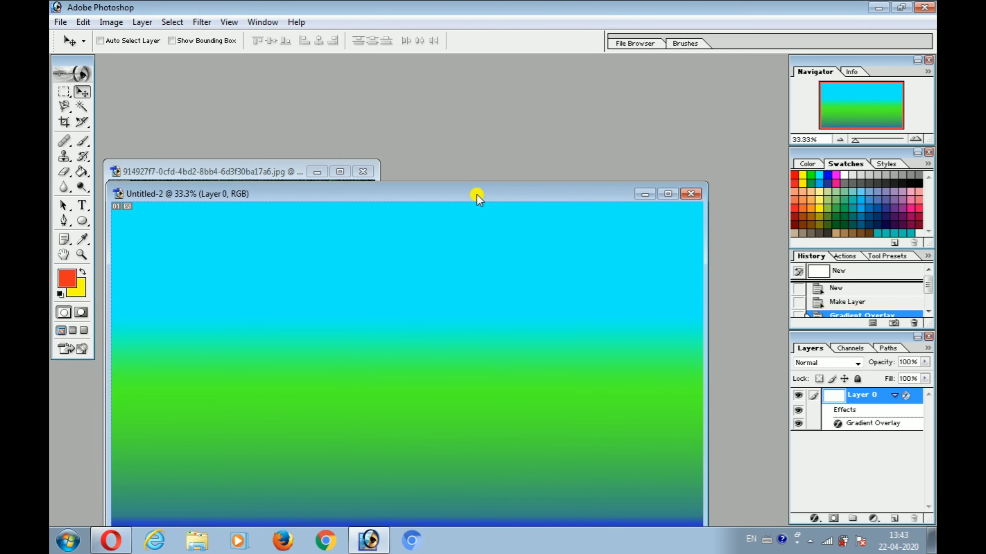
pyautogui.moveTo(477, 195); pyautogui.dragTo(494, 163)
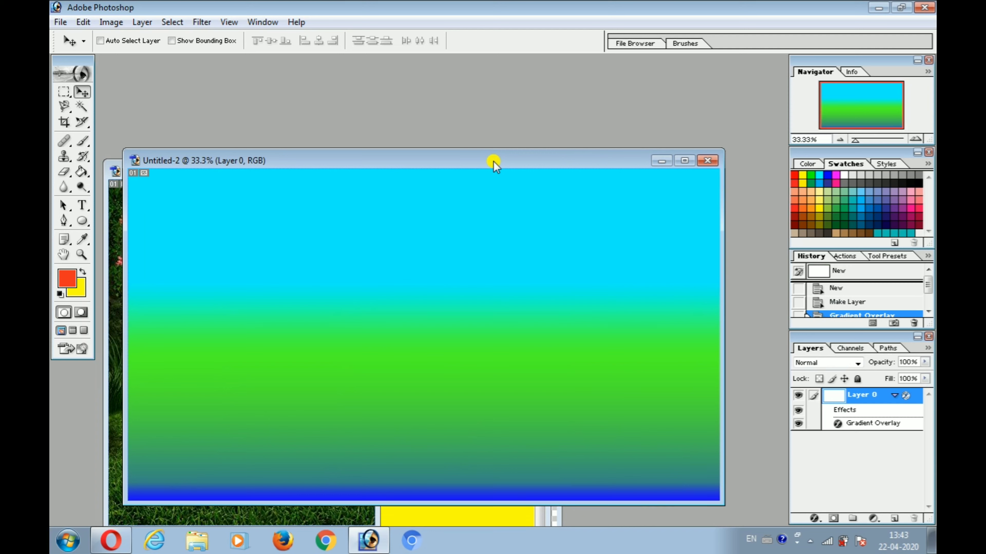
# Choose the freehand Lasso tool and move the Untitled-2 window aside to expose the forest photo.
pyautogui.click(64, 107)
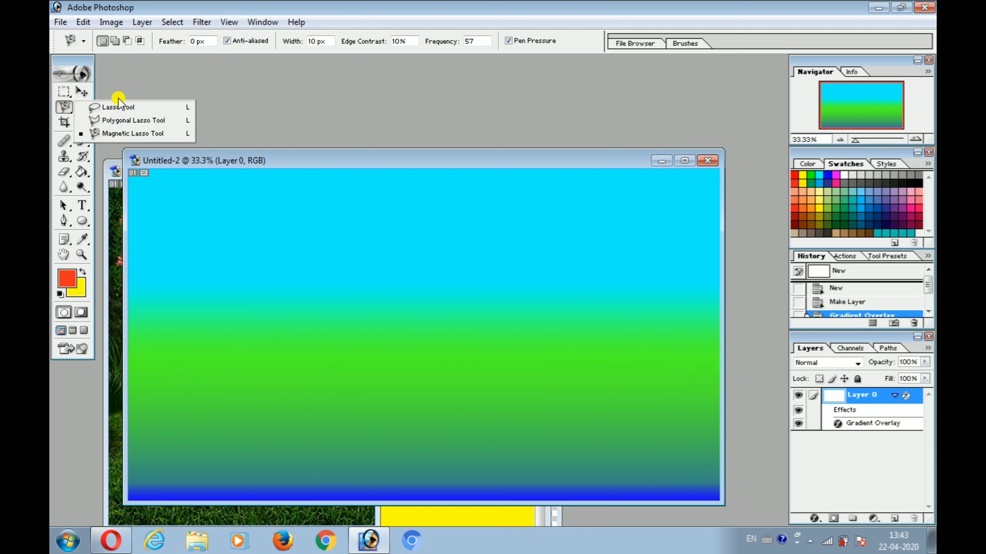
pyautogui.click(117, 109)
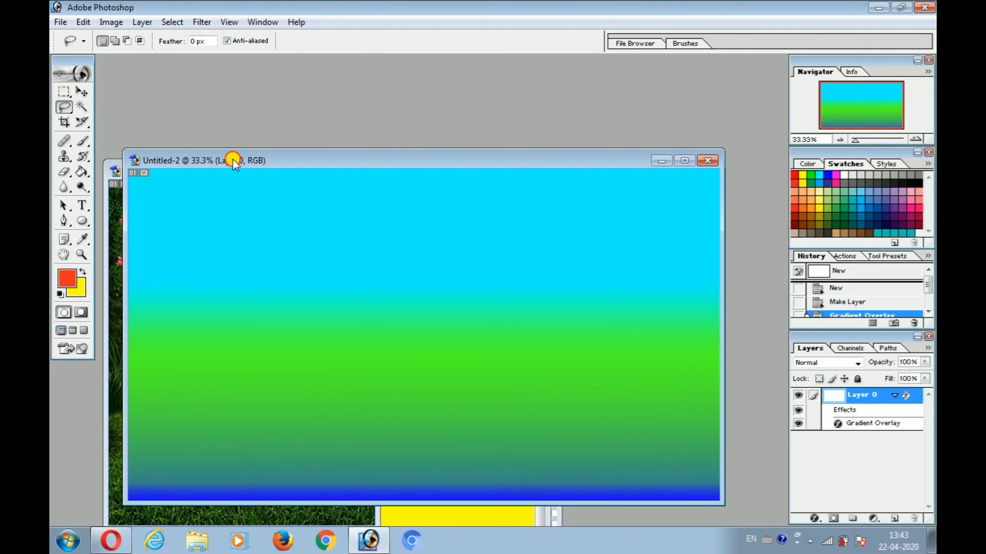
pyautogui.moveTo(235, 162); pyautogui.dragTo(351, 117)
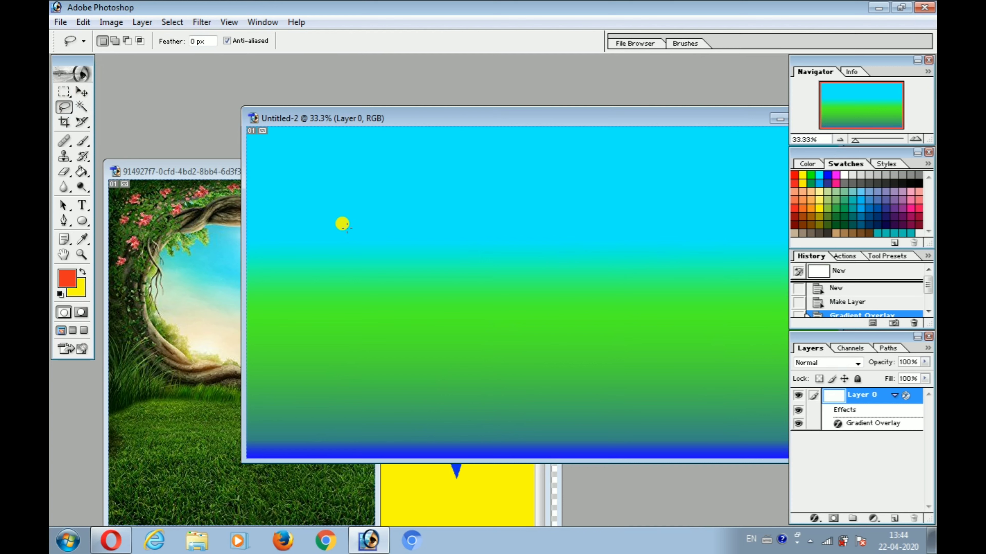
pyautogui.moveTo(347, 227)
pyautogui.mouseDown()
pyautogui.moveTo(404, 186)
pyautogui.moveTo(426, 236)
pyautogui.moveTo(403, 250)
pyautogui.moveTo(338, 197)
pyautogui.mouseUp()
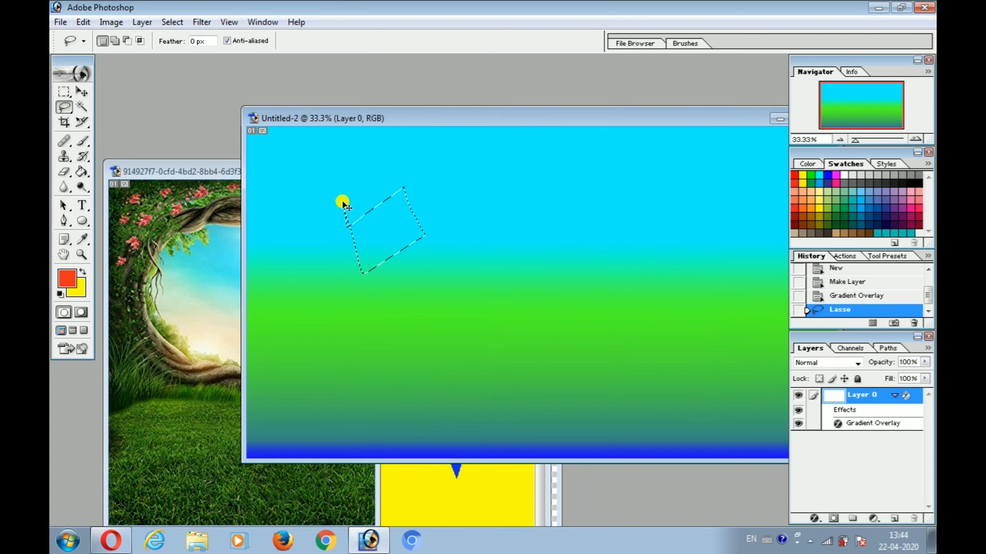
pyautogui.hotkey('ctrl', 'z')
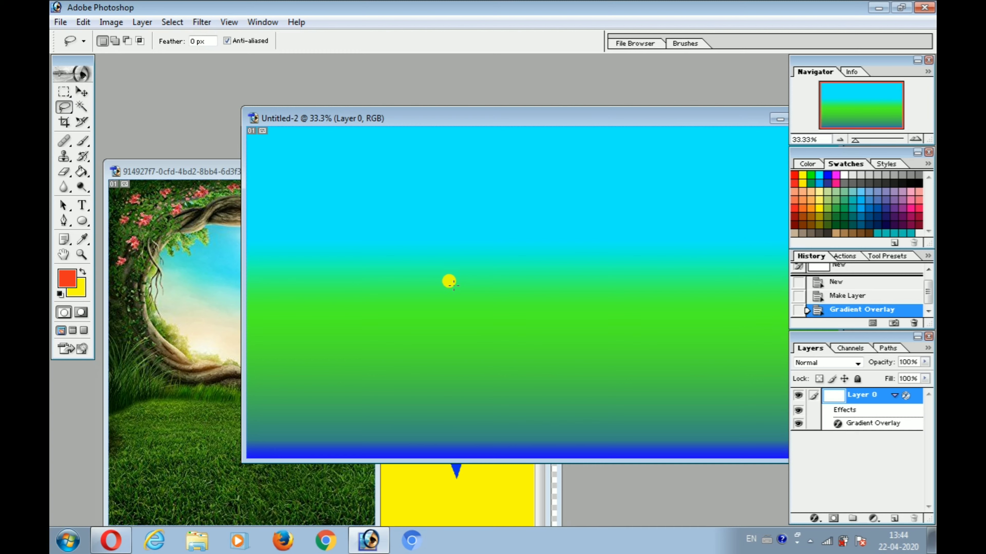
pyautogui.hotkey('ctrl', 'z')
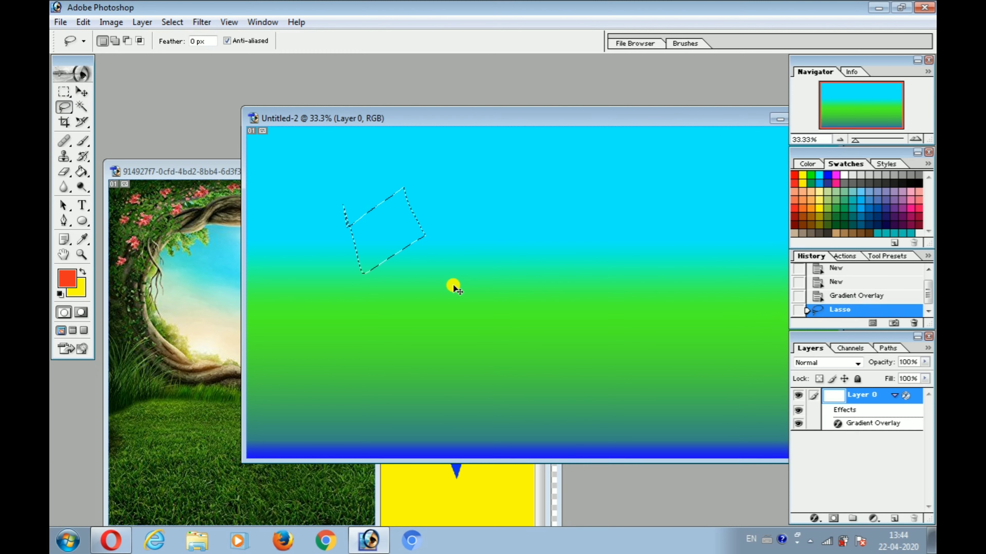
pyautogui.hotkey('ctrl', 'z')
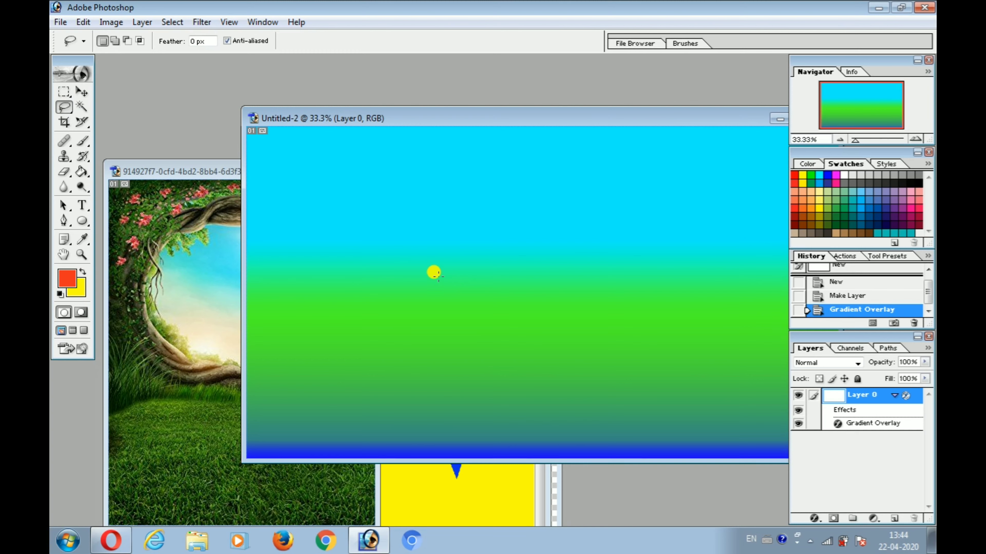
# Select an irregular freehand patch of grass in the lower part of the forest photo with the Lasso tool.
pyautogui.moveTo(374, 118); pyautogui.dragTo(374, 71)
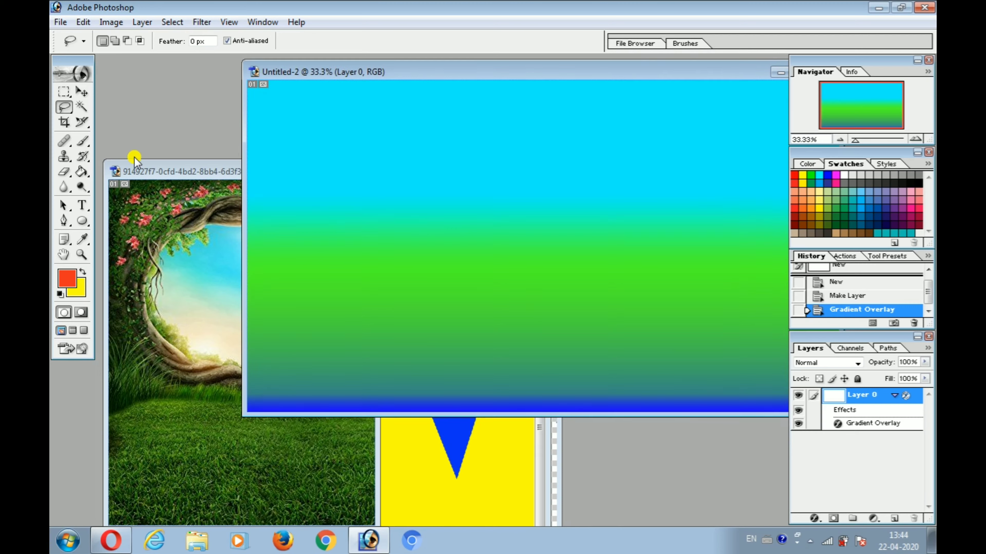
pyautogui.click(156, 172)
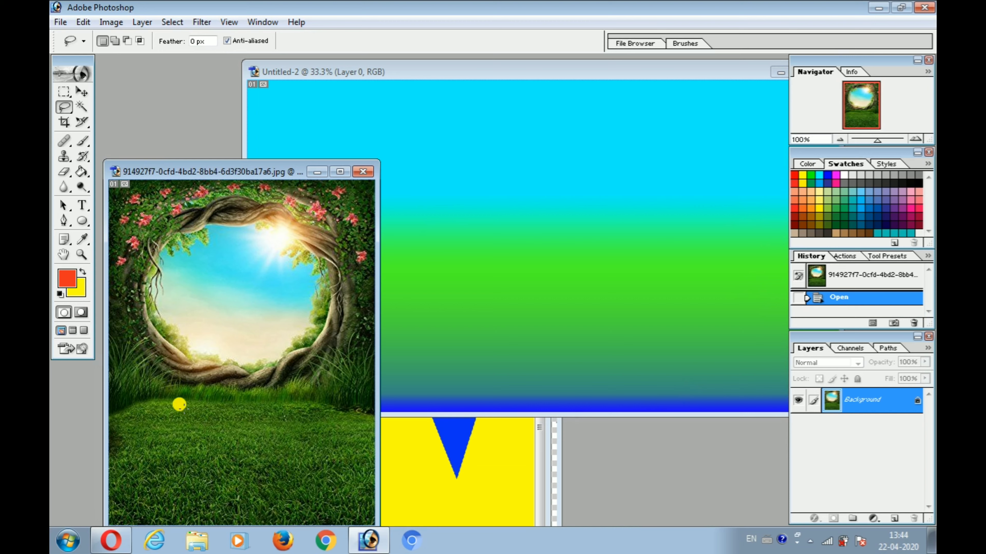
pyautogui.moveTo(167, 431)
pyautogui.mouseDown()
pyautogui.moveTo(245, 441)
pyautogui.moveTo(281, 481)
pyautogui.moveTo(223, 520)
pyautogui.moveTo(177, 506)
pyautogui.moveTo(136, 466)
pyautogui.moveTo(160, 414)
pyautogui.moveTo(169, 424)
pyautogui.mouseUp()
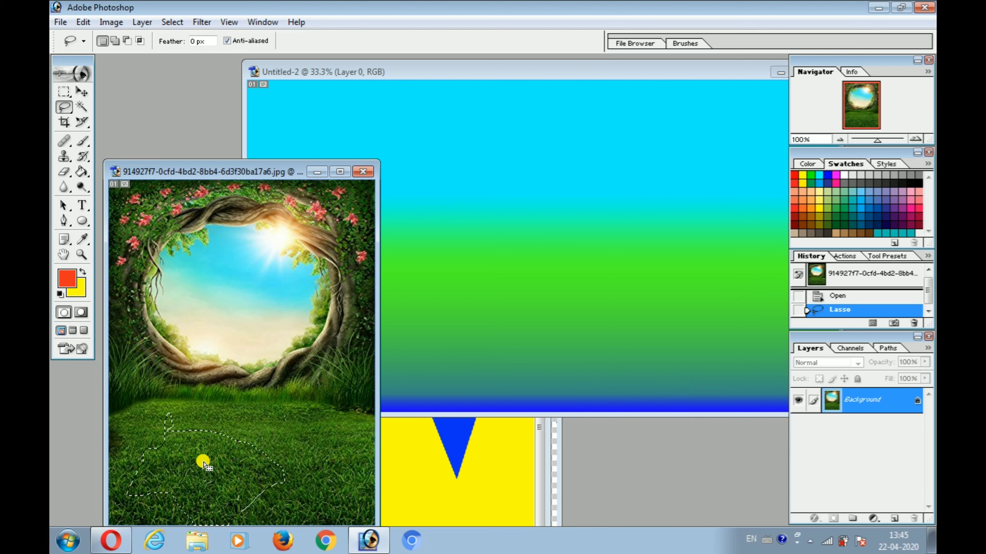
pyautogui.press('alt')
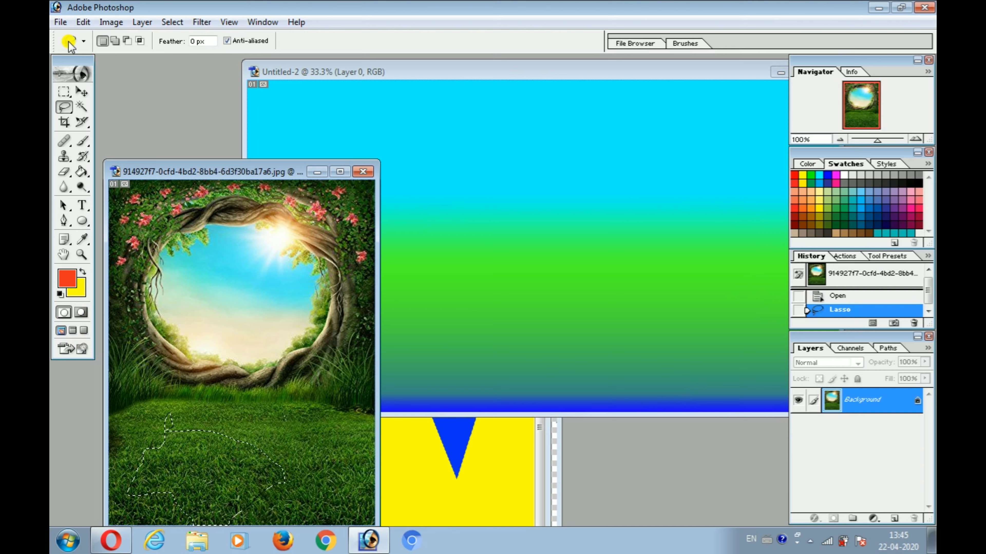
# Move the selected grass patch into Untitled-2 and position it near the canvas's lower left.
pyautogui.click(83, 90)
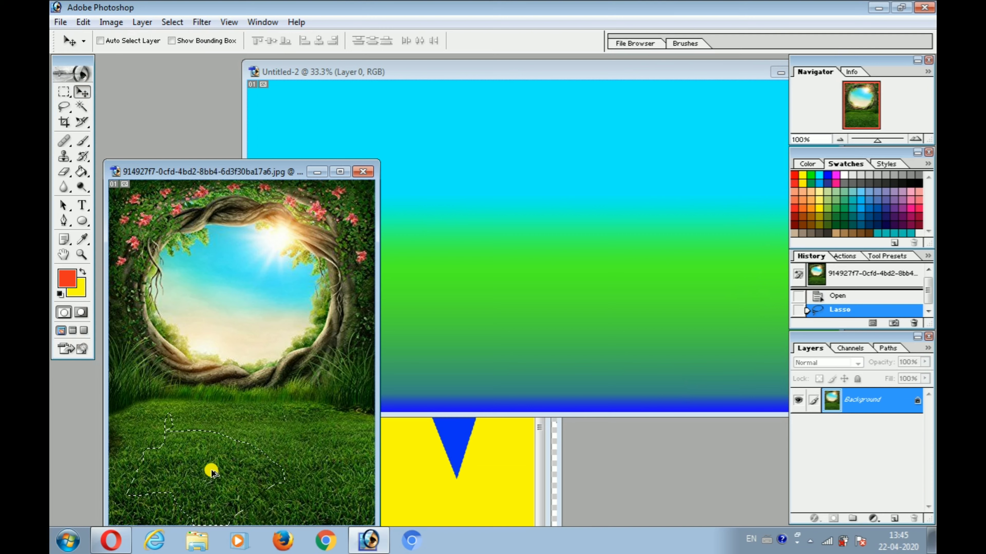
pyautogui.moveTo(209, 469)
pyautogui.mouseDown()
pyautogui.moveTo(315, 437)
pyautogui.moveTo(339, 416)
pyautogui.moveTo(391, 407)
pyautogui.moveTo(428, 356)
pyautogui.moveTo(423, 363)
pyautogui.mouseUp()
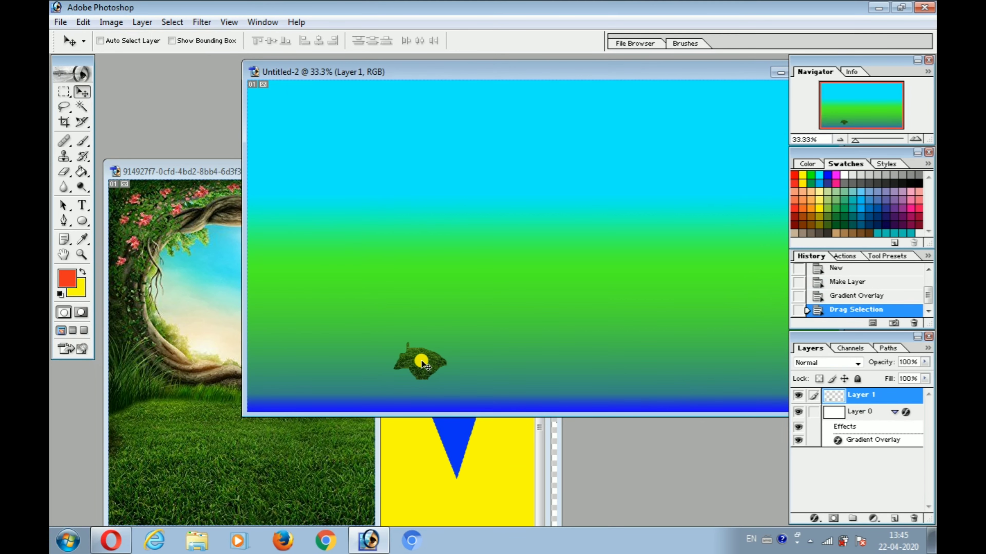
pyautogui.moveTo(421, 361); pyautogui.dragTo(370, 359)
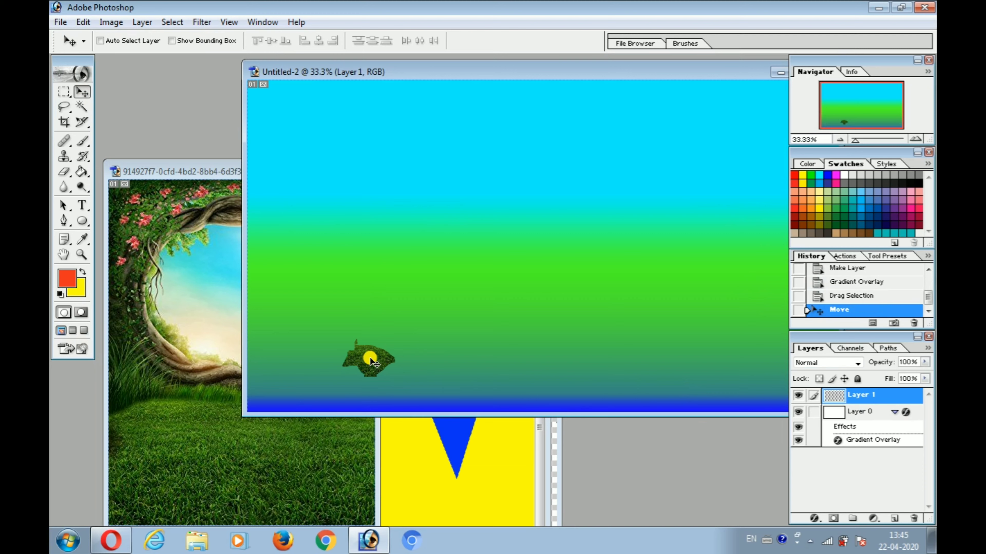
pyautogui.hotkey('ctrl', 't')
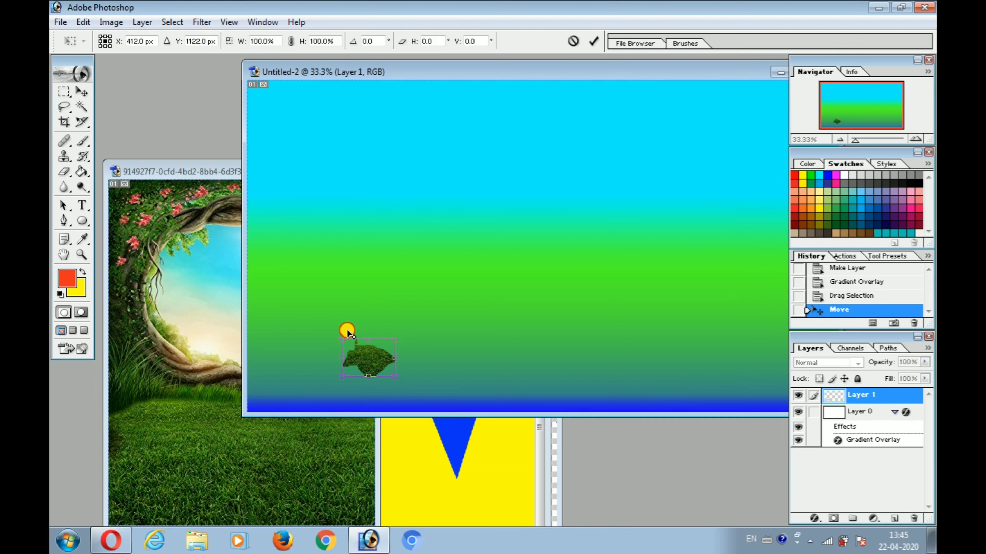
pyautogui.moveTo(341, 336); pyautogui.dragTo(379, 334)
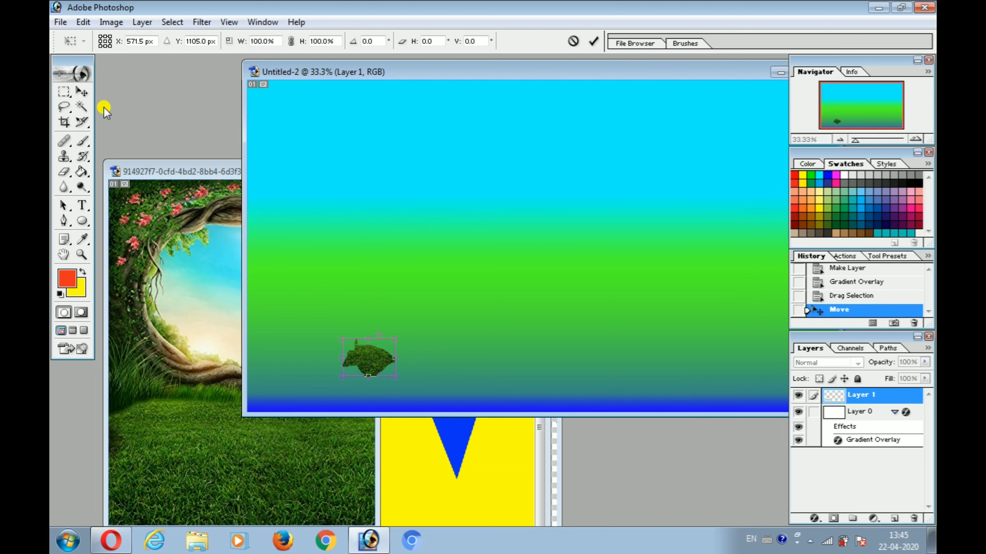
pyautogui.click(81, 93)
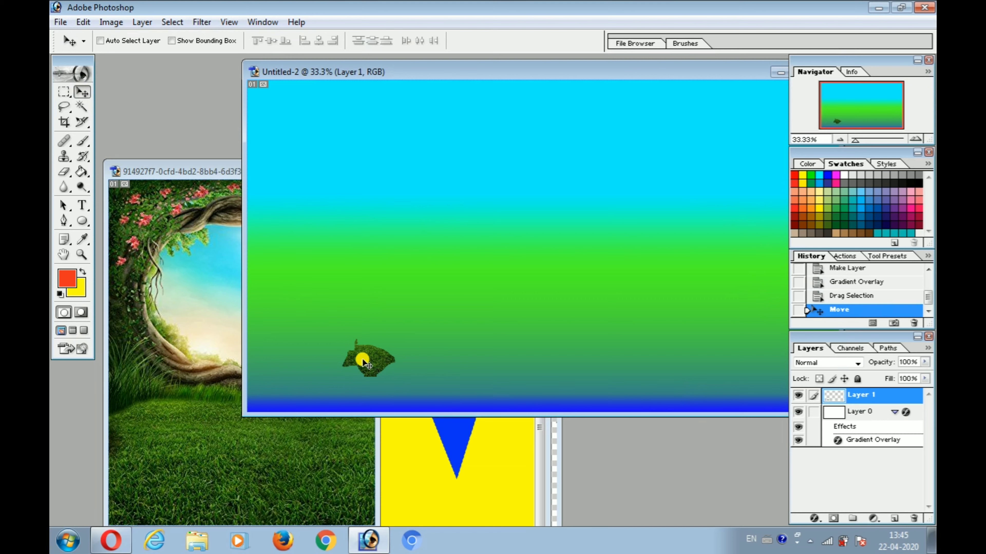
# Free-transform the grass patch to about 262% width and 448% height, rotated about -29.8°, and apply the transform.
pyautogui.hotkey('ctrl', 't')
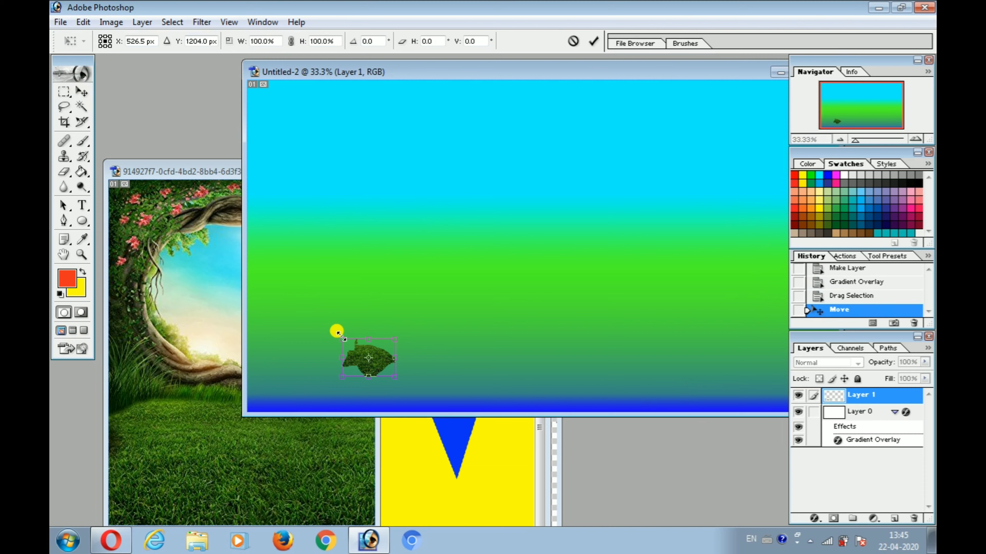
pyautogui.moveTo(338, 334); pyautogui.dragTo(300, 296)
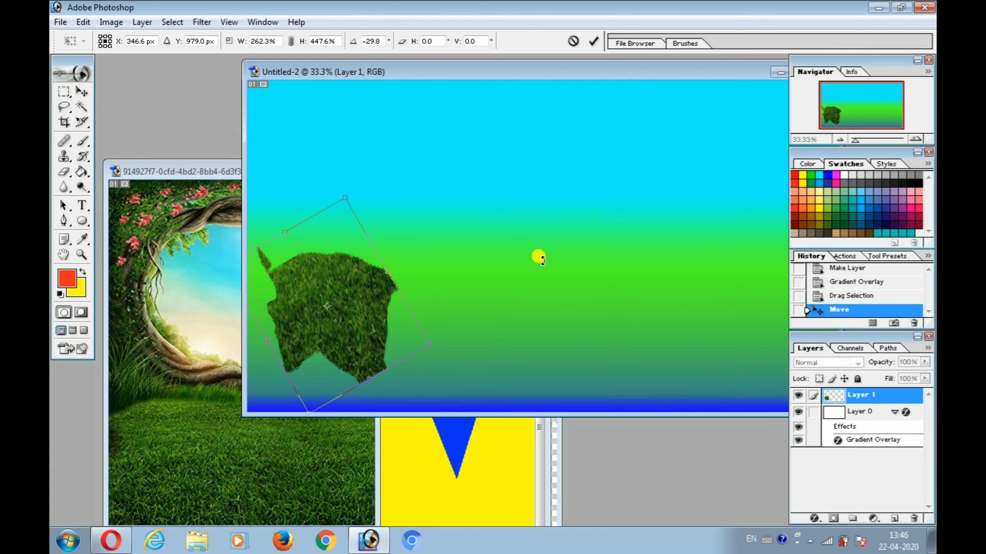
pyautogui.press('Return')
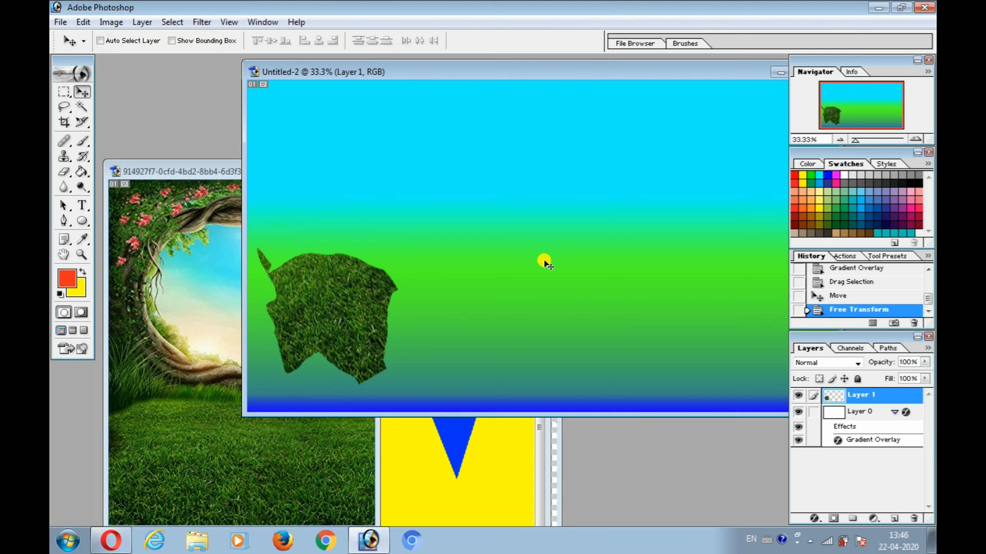
# Duplicate the enlarged grass patch repeatedly to build grassy hills along the canvas's bottom edge, left side and up the right side.
pyautogui.moveTo(545, 263); pyautogui.dragTo(341, 310)
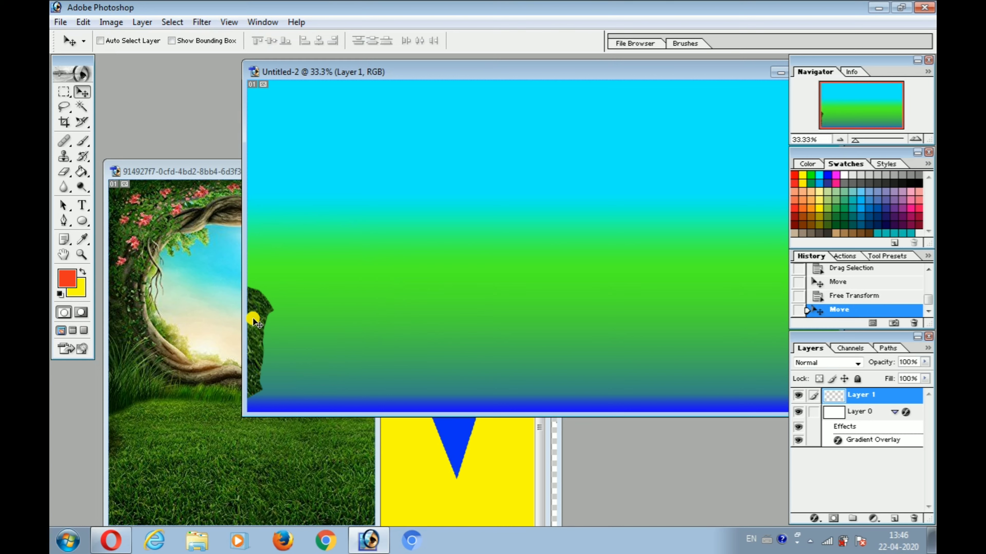
pyautogui.moveTo(253, 322); pyautogui.dragTo(488, 379)
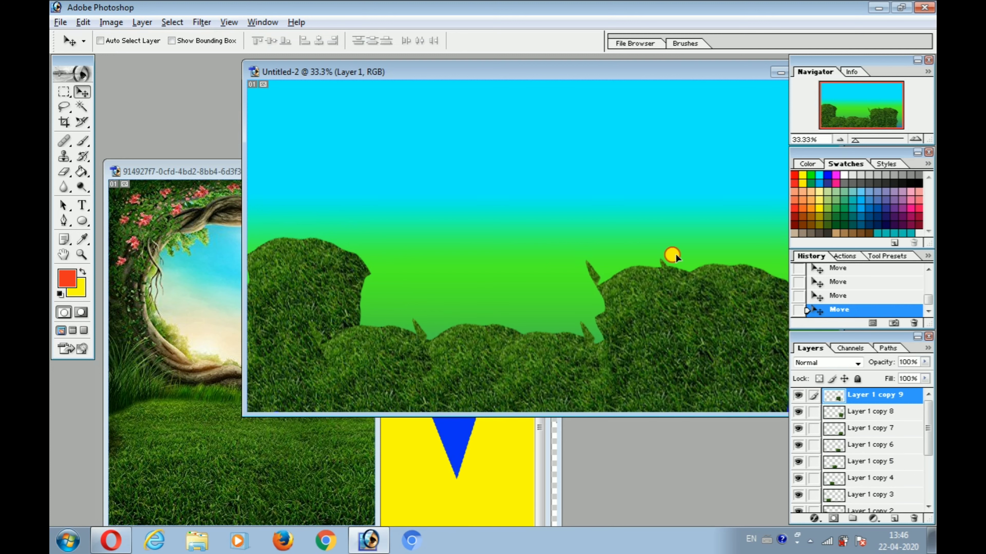
pyautogui.moveTo(673, 256); pyautogui.dragTo(724, 197)
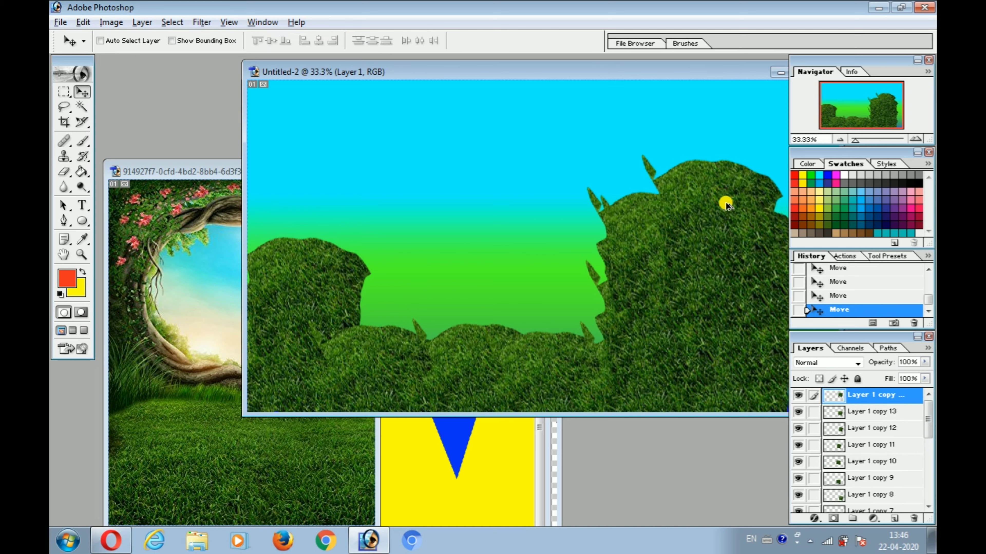
pyautogui.moveTo(724, 198); pyautogui.dragTo(771, 119)
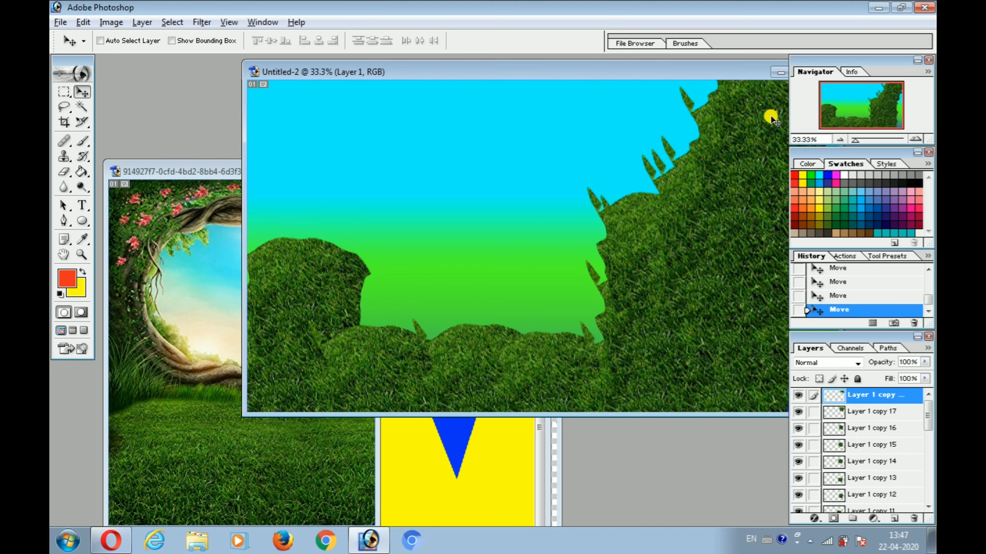
pyautogui.moveTo(770, 118); pyautogui.dragTo(264, 262)
# Shift the Untitled-2 window slightly up, activate the Polygonal Lasso tool and bring the Untitled-1 document to the front.
pyautogui.moveTo(358, 73)
pyautogui.mouseDown()
pyautogui.moveTo(391, 128)
pyautogui.moveTo(371, 154)
pyautogui.moveTo(361, 61)
pyautogui.mouseUp()
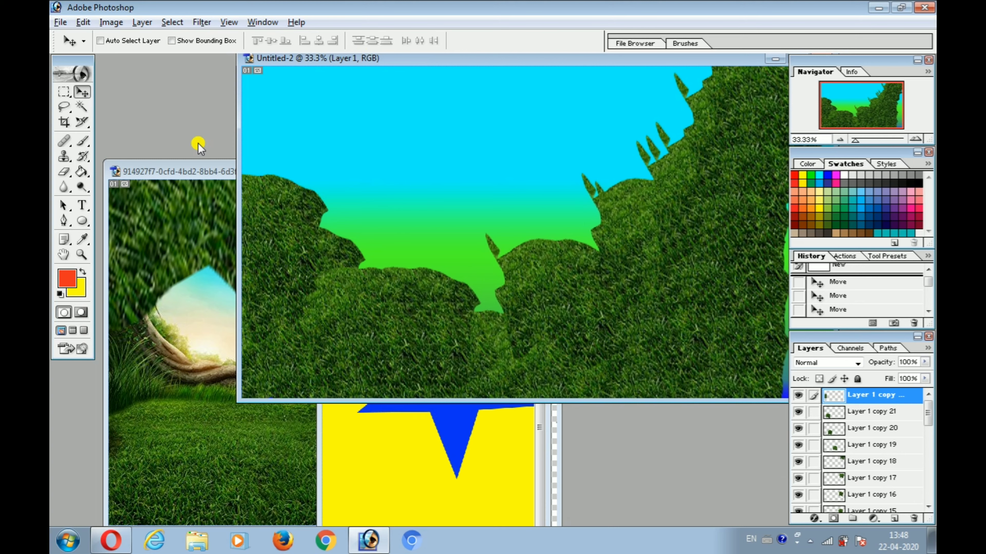
pyautogui.click(62, 107)
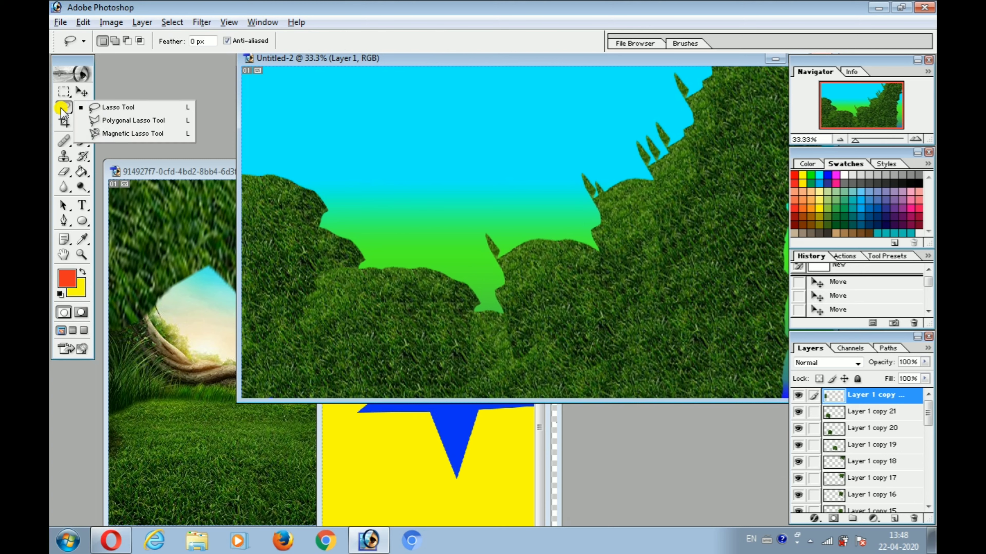
pyautogui.click(109, 123)
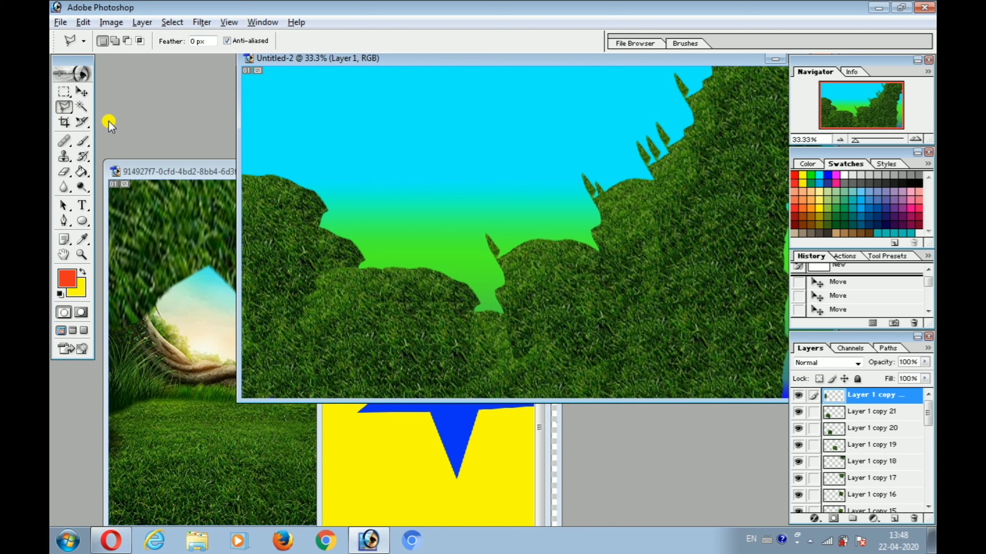
pyautogui.click(483, 448)
pyautogui.click(418, 313)
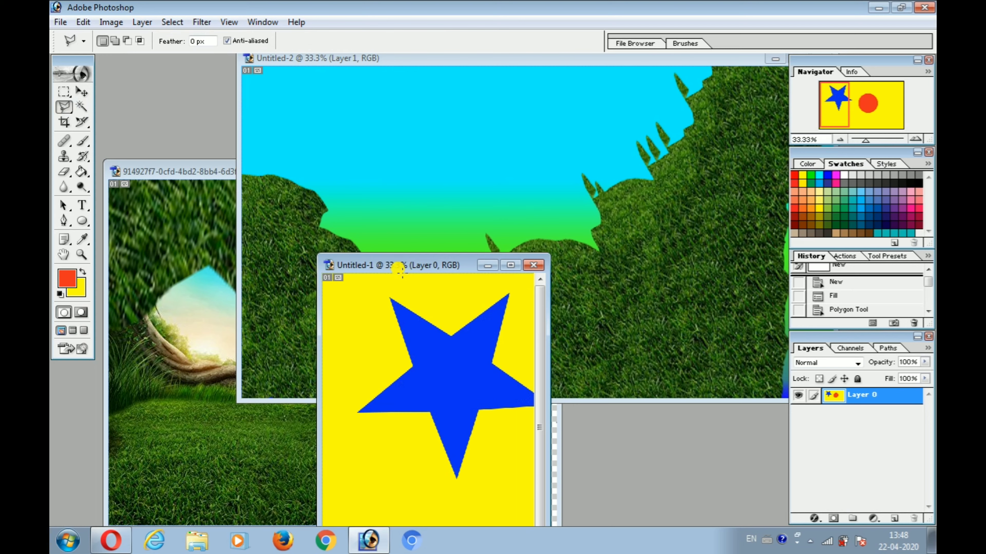
# Widen the Untitled-1 window so both the blue star and the red circle show, and place it over the workspace's middle.
pyautogui.moveTo(400, 268); pyautogui.dragTo(392, 110)
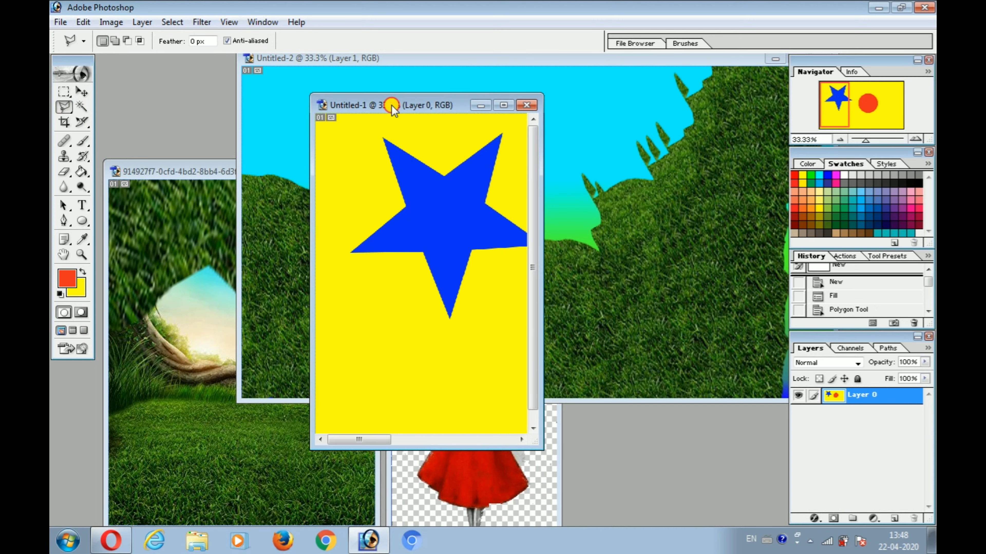
pyautogui.doubleClick(390, 104)
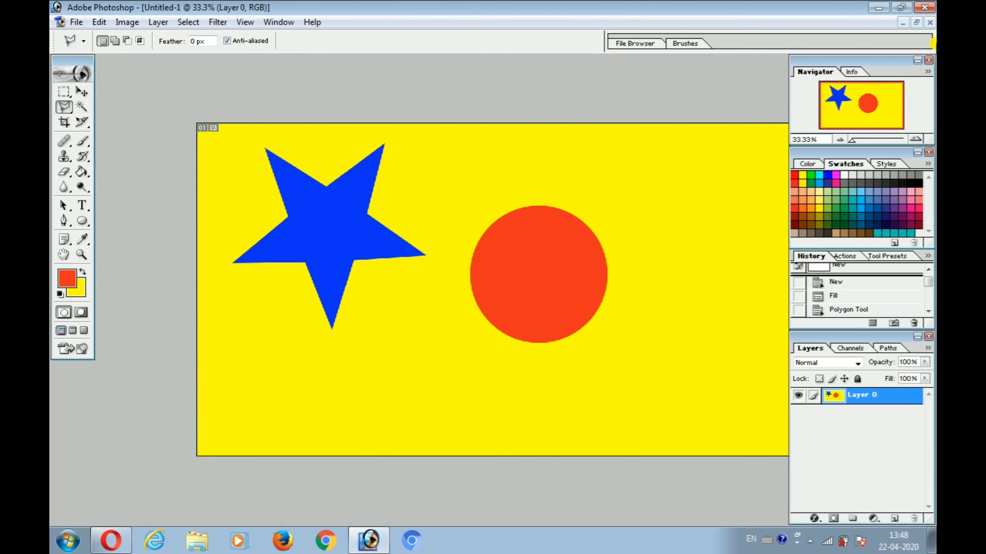
pyautogui.click(917, 23)
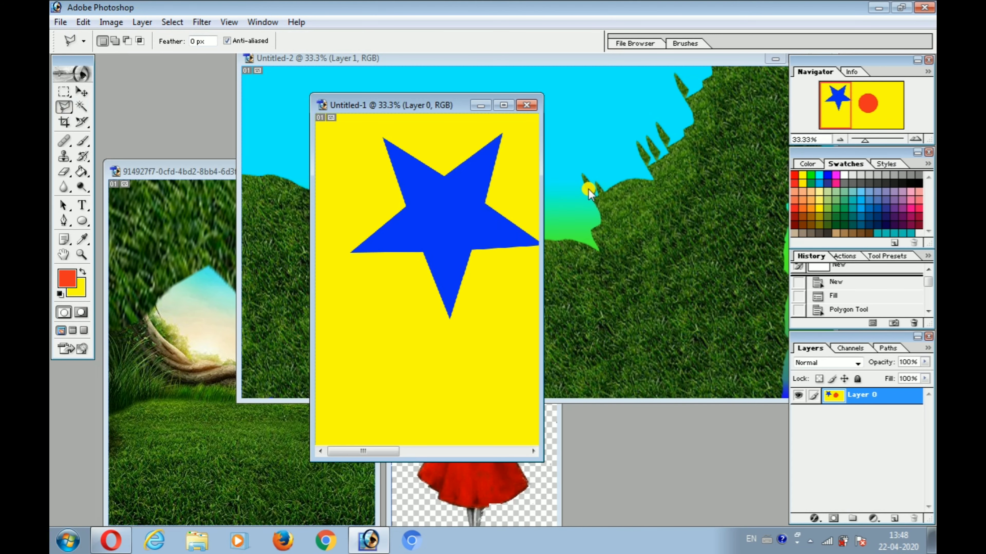
pyautogui.moveTo(543, 202); pyautogui.dragTo(788, 202)
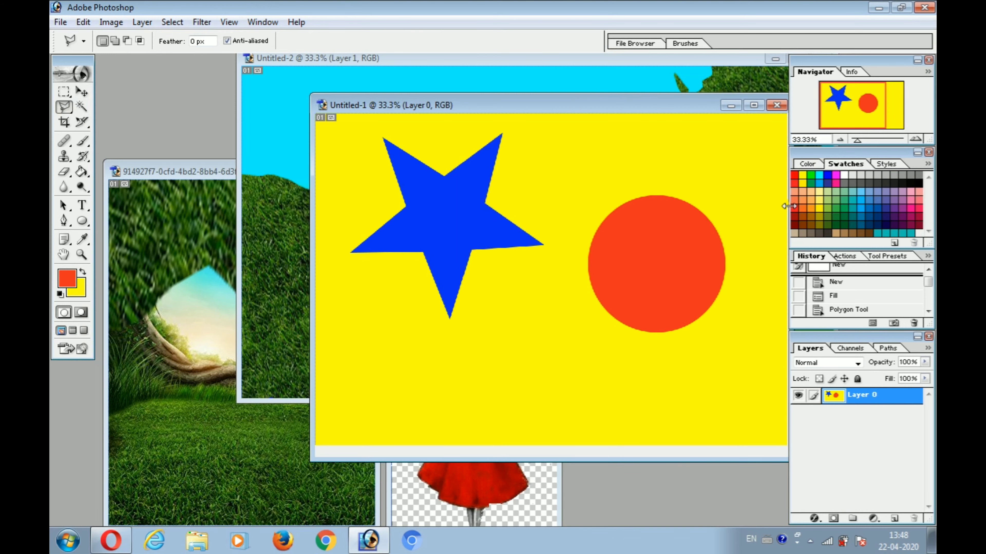
pyautogui.doubleClick(598, 104)
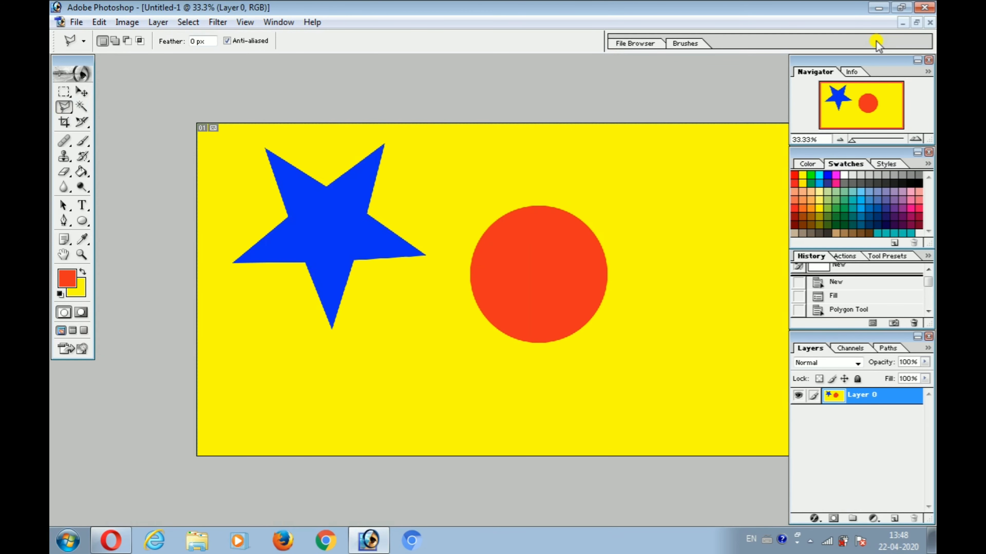
pyautogui.click(876, 43)
pyautogui.click(931, 24)
pyautogui.click(917, 23)
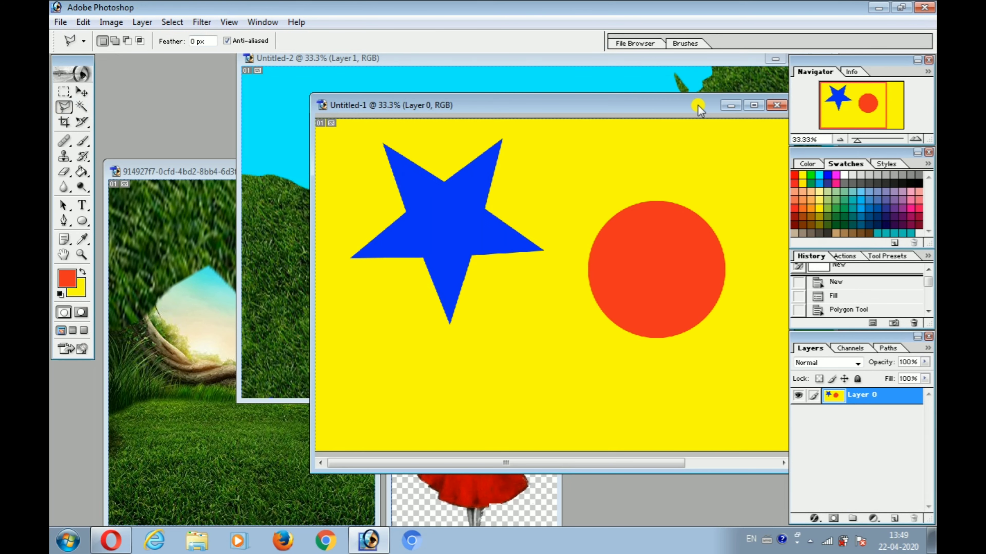
pyautogui.moveTo(697, 110); pyautogui.dragTo(561, 132)
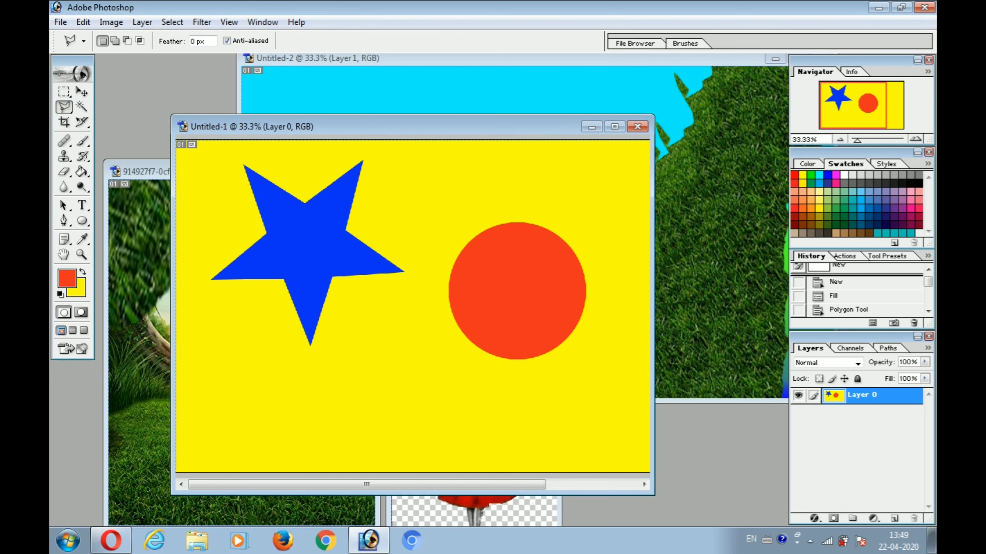
pyautogui.click(357, 389)
pyautogui.click(368, 348)
pyautogui.click(292, 418)
pyautogui.click(356, 448)
pyautogui.click(385, 375)
pyautogui.click(485, 404)
pyautogui.click(453, 349)
pyautogui.click(404, 430)
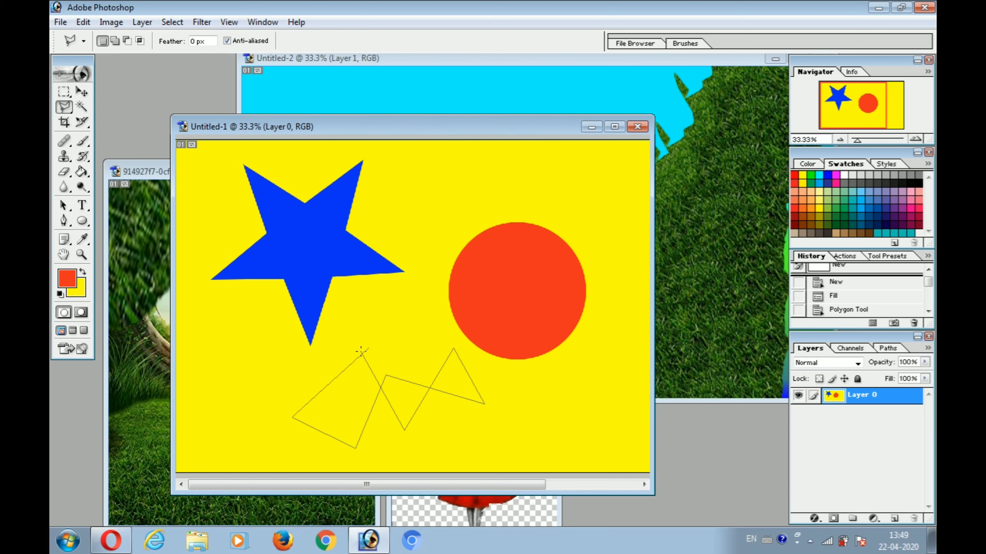
pyautogui.press('Escape')
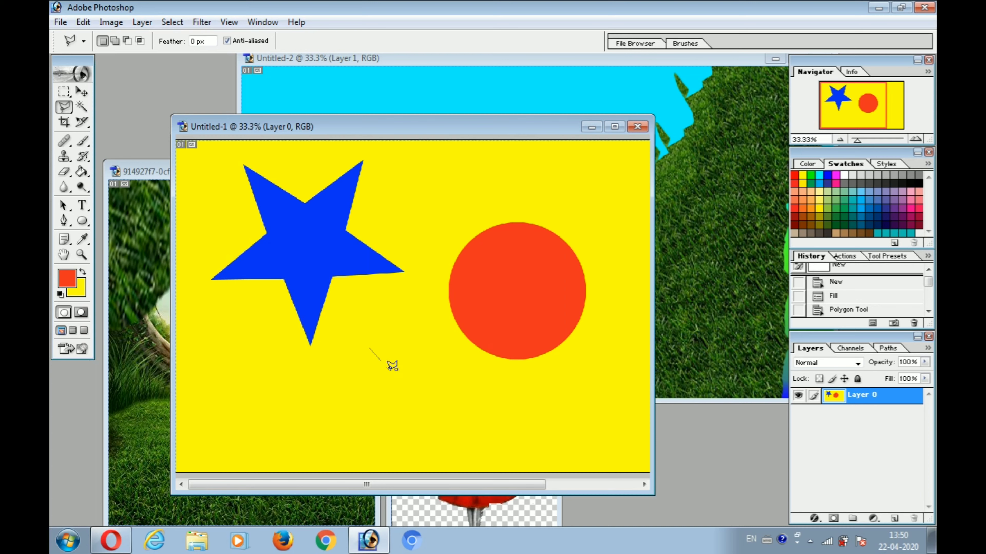
pyautogui.press('Escape')
# Select the blue star in Untitled-1 by tracing its points and inner corners with the Polygonal Lasso tool.
pyautogui.click(330, 274)
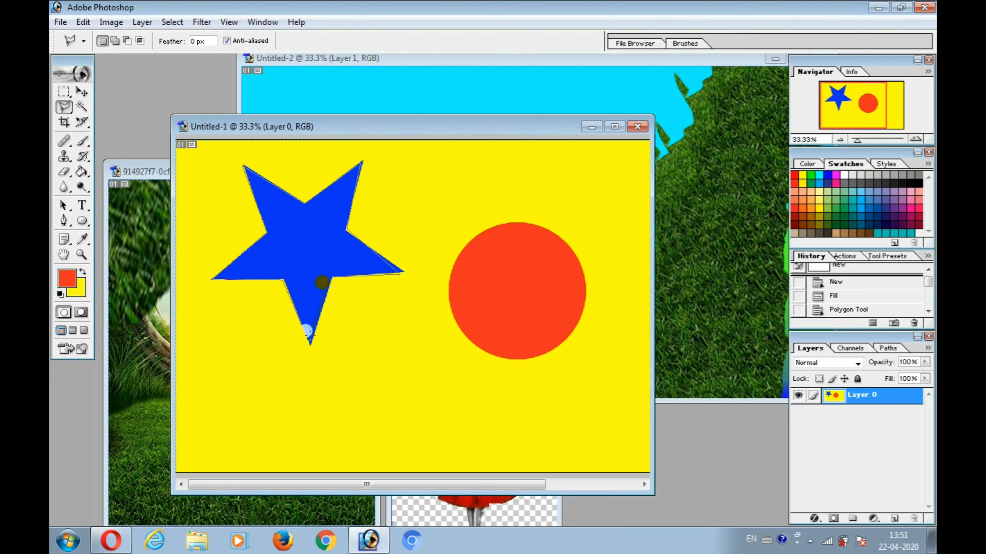
pyautogui.click(329, 269)
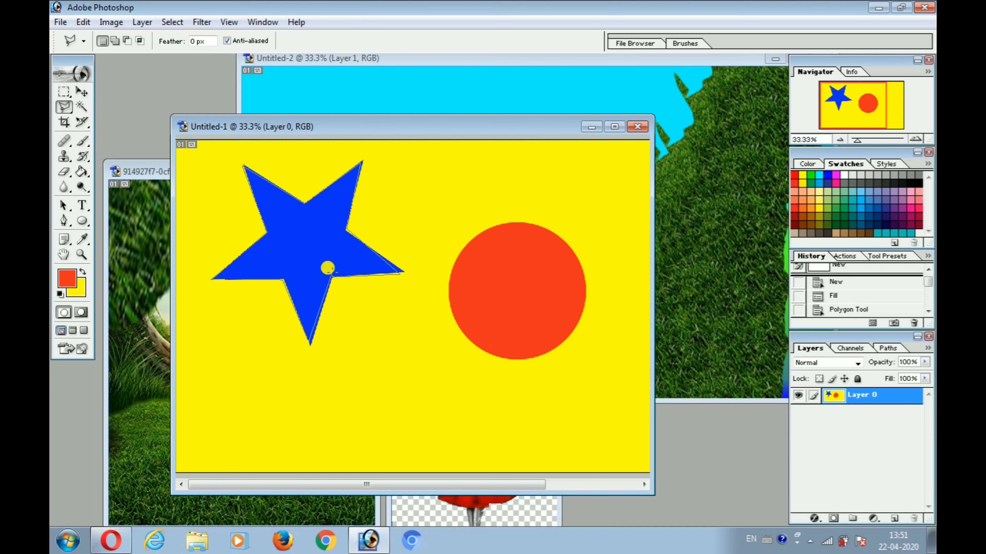
pyautogui.click(328, 267)
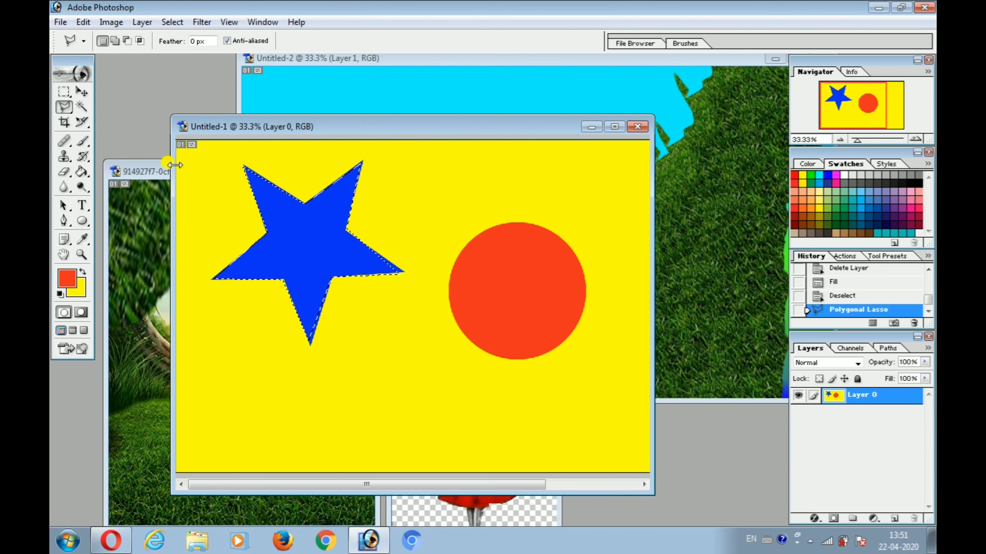
# Shift the Untitled-1 window clear of the landscape and move the selected star into Untitled-2's sky.
pyautogui.click(81, 92)
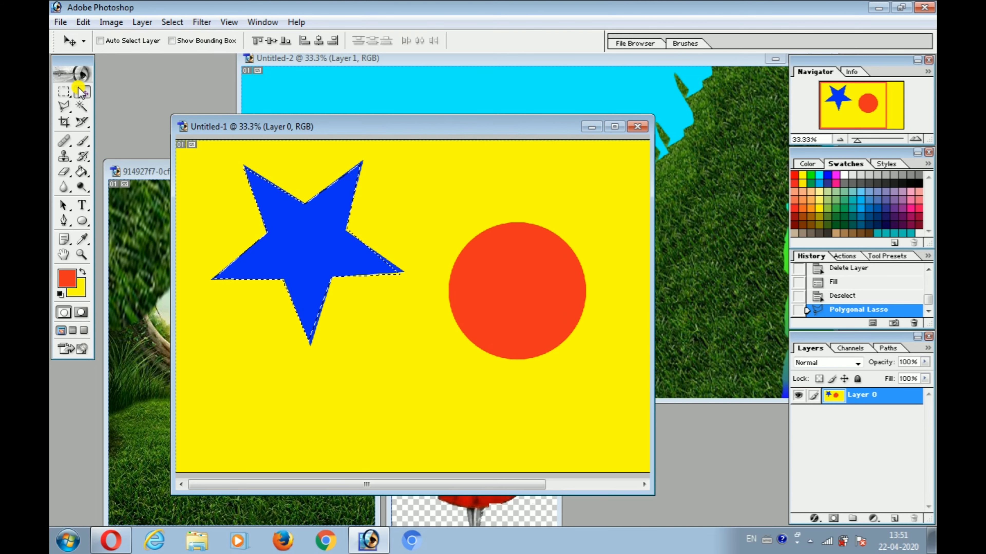
pyautogui.click(371, 133)
pyautogui.moveTo(371, 133); pyautogui.dragTo(298, 207)
pyautogui.click(246, 322)
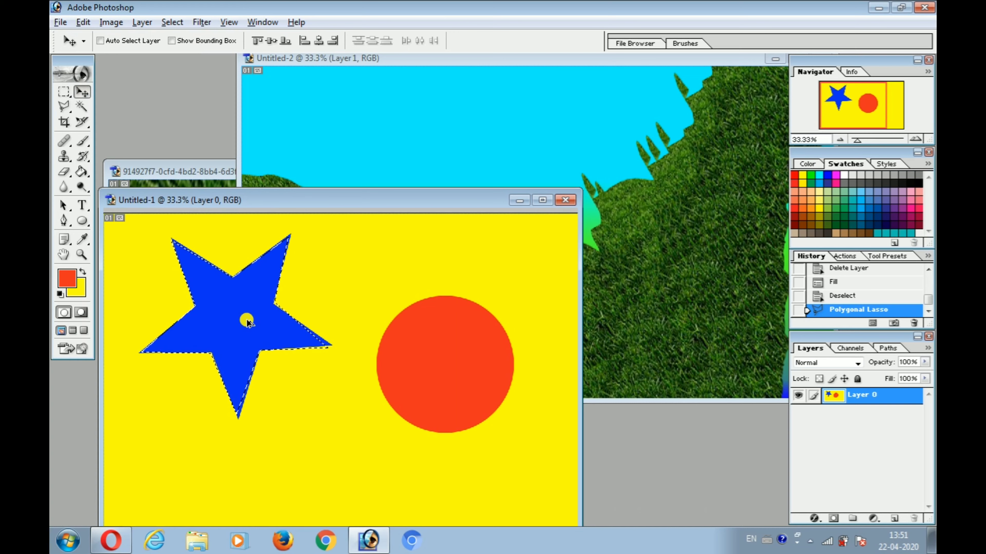
pyautogui.moveTo(247, 322); pyautogui.dragTo(454, 145)
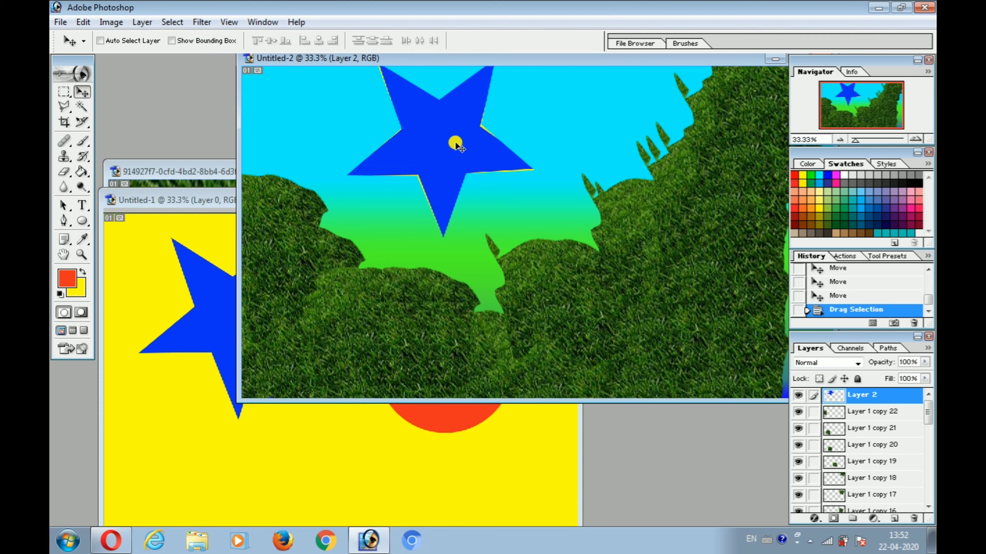
# Free-transform the star to about 19.8% width and 21.9% height, rotated about -1.2°, in the sky's upper left corner, and apply it.
pyautogui.hotkey('ctrl', 't')
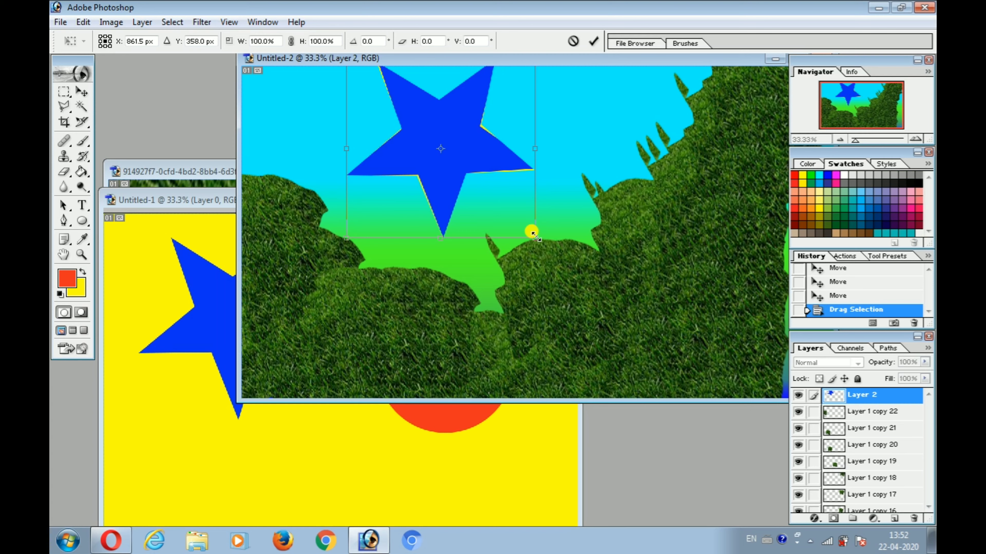
pyautogui.moveTo(532, 233); pyautogui.dragTo(437, 151)
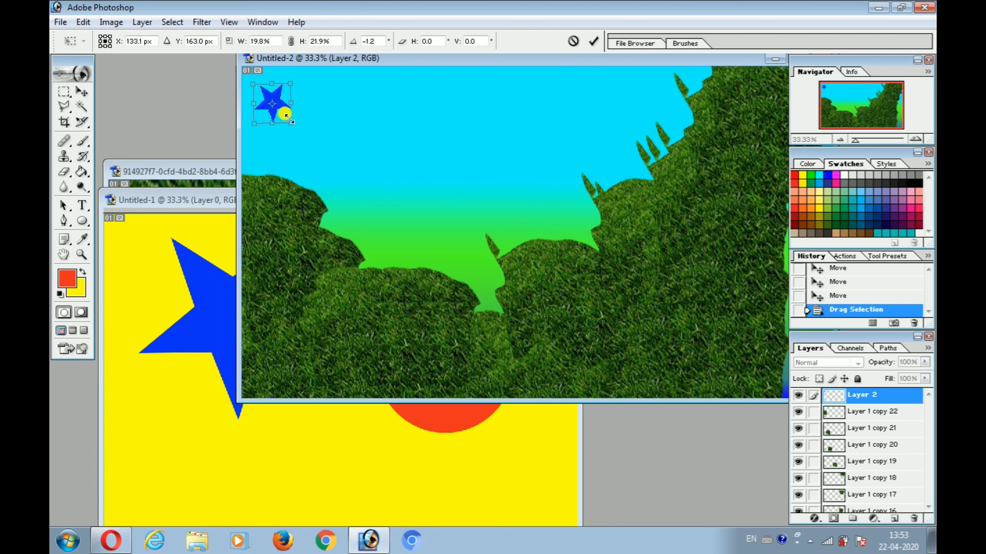
pyautogui.press('Return')
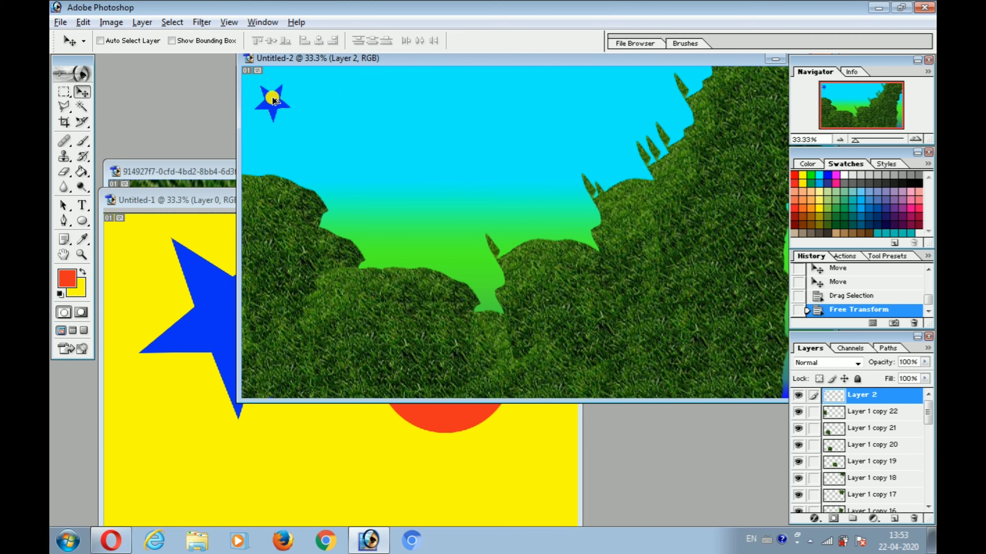
# Duplicate the small blue star seven times, scattering the copies across the left half of the sky.
pyautogui.moveTo(273, 96); pyautogui.dragTo(308, 147)
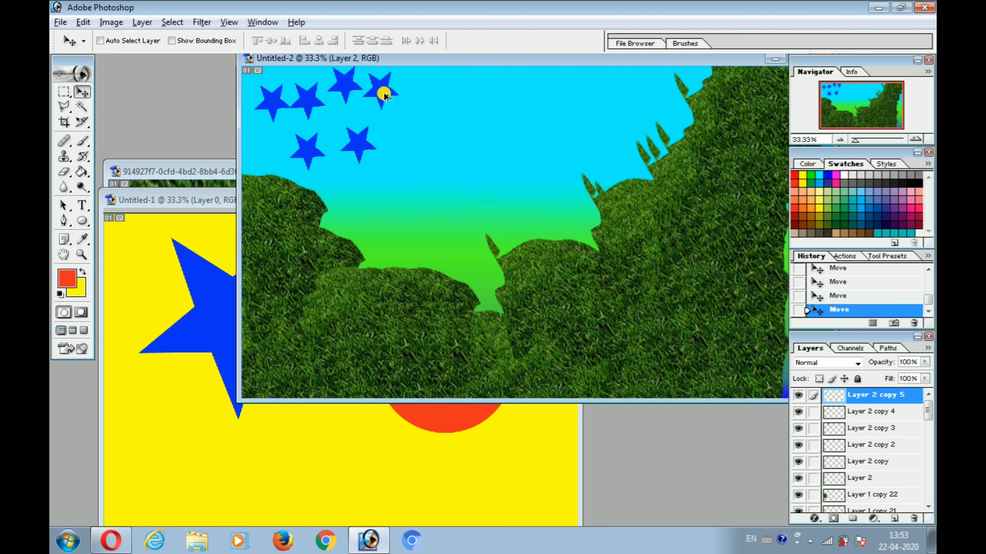
pyautogui.moveTo(410, 88); pyautogui.dragTo(486, 76)
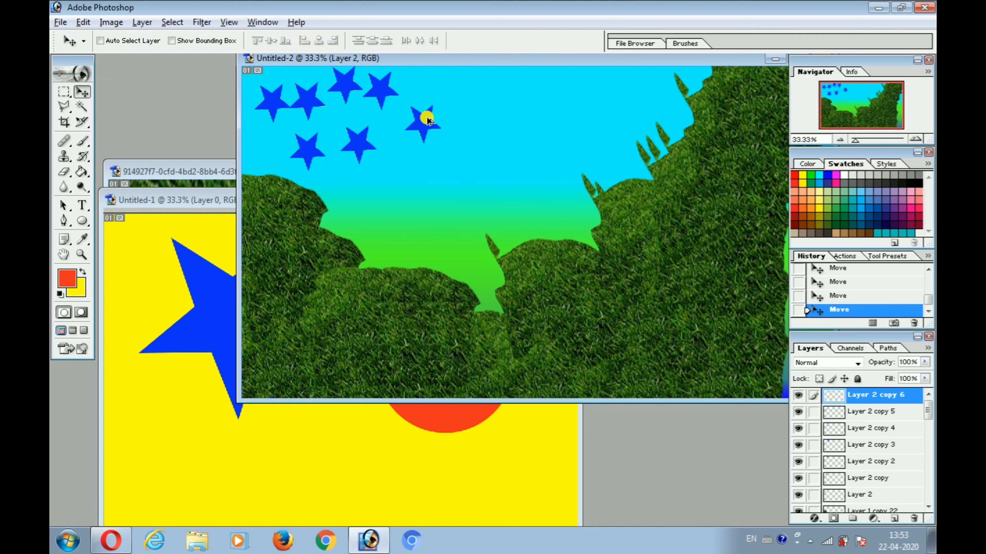
pyautogui.moveTo(428, 121); pyautogui.dragTo(457, 87)
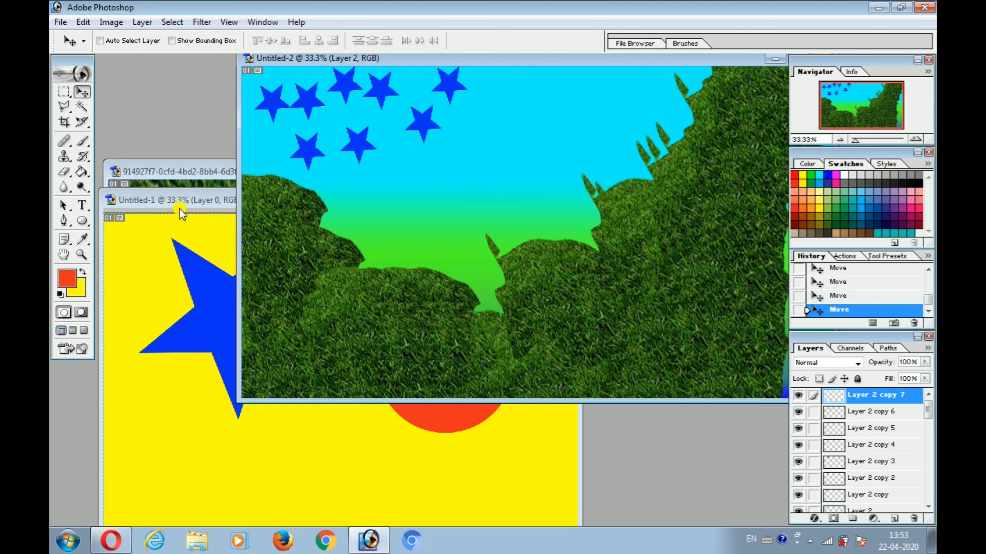
# Return to Untitled-1, activate the Magnetic Lasso tool and deselect the blue star.
pyautogui.click(181, 202)
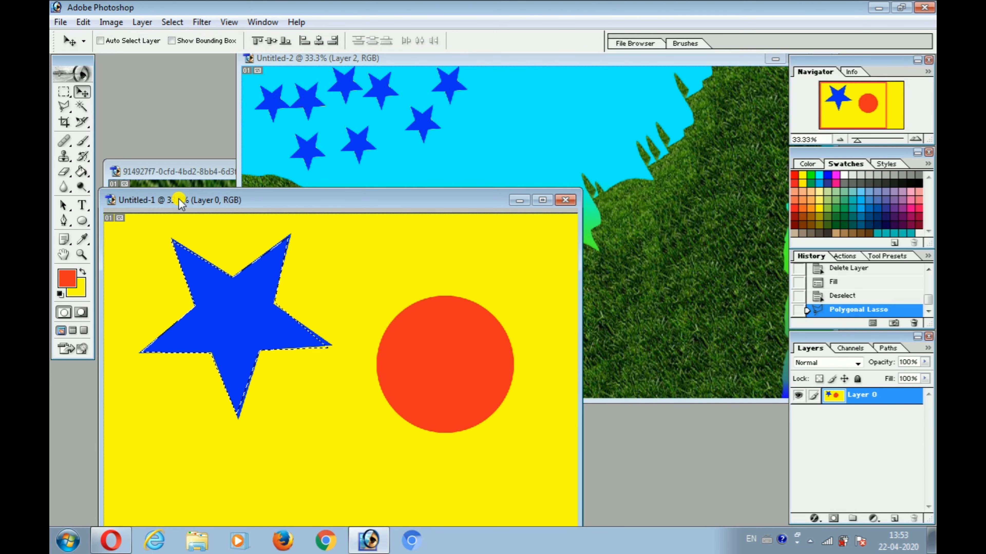
pyautogui.moveTo(117, 187); pyautogui.dragTo(117, 186)
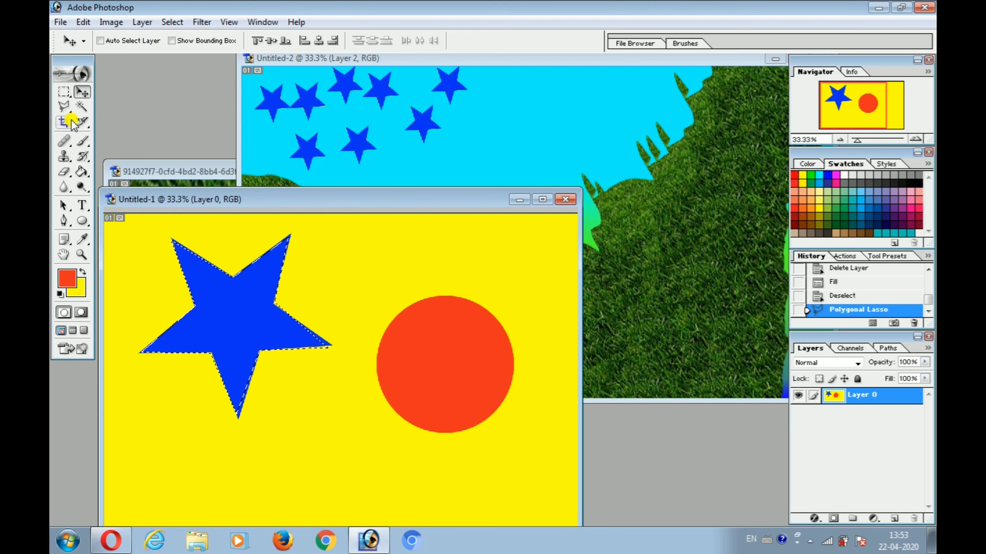
pyautogui.click(61, 105)
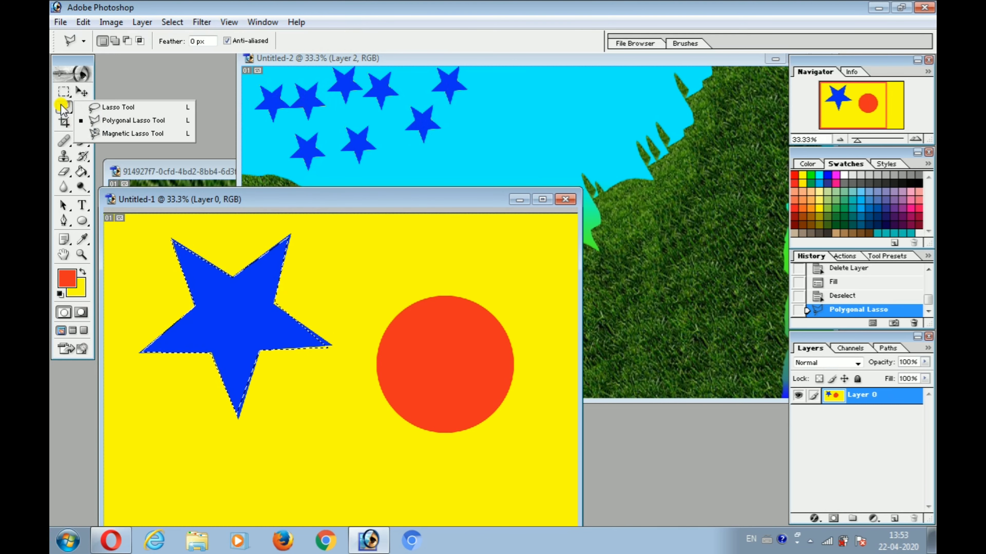
pyautogui.click(145, 134)
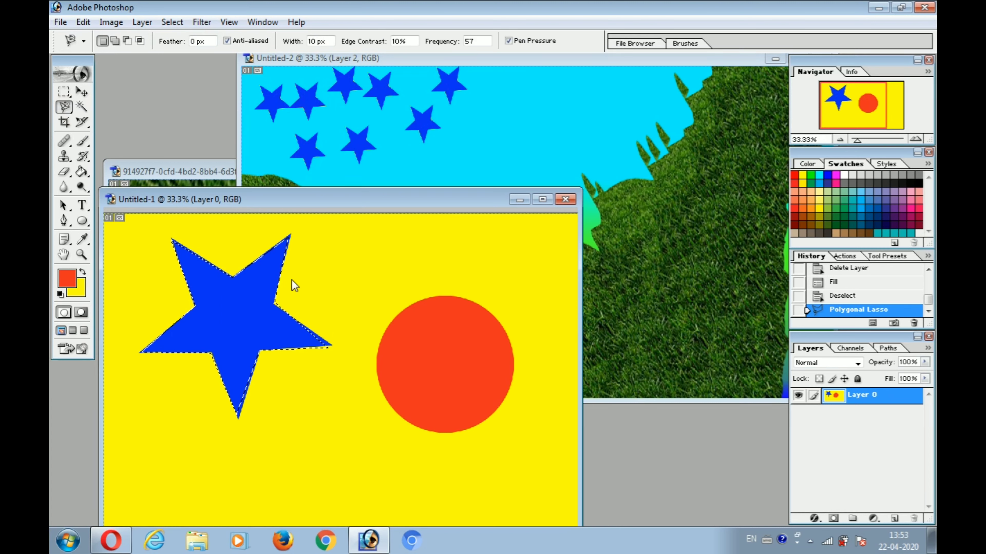
pyautogui.click(173, 24)
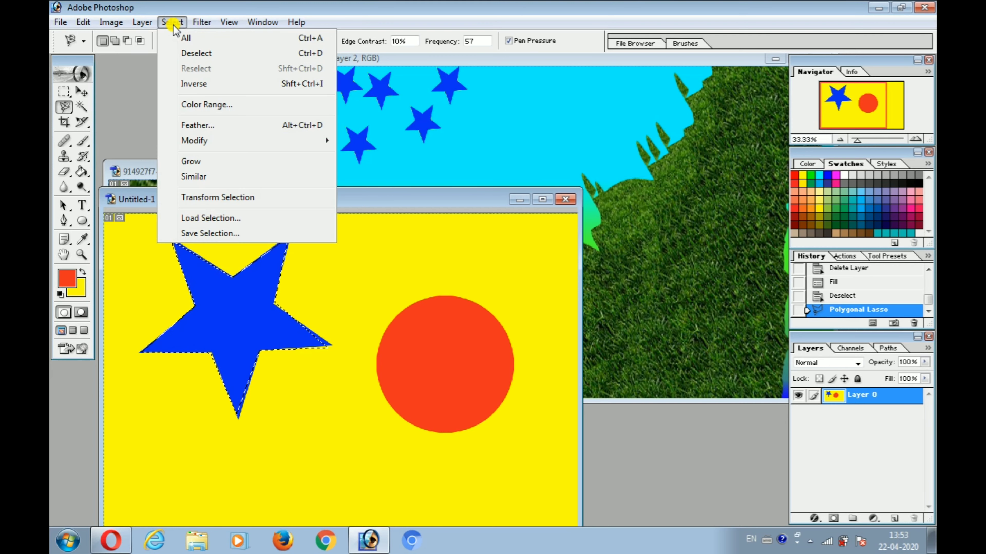
pyautogui.click(206, 54)
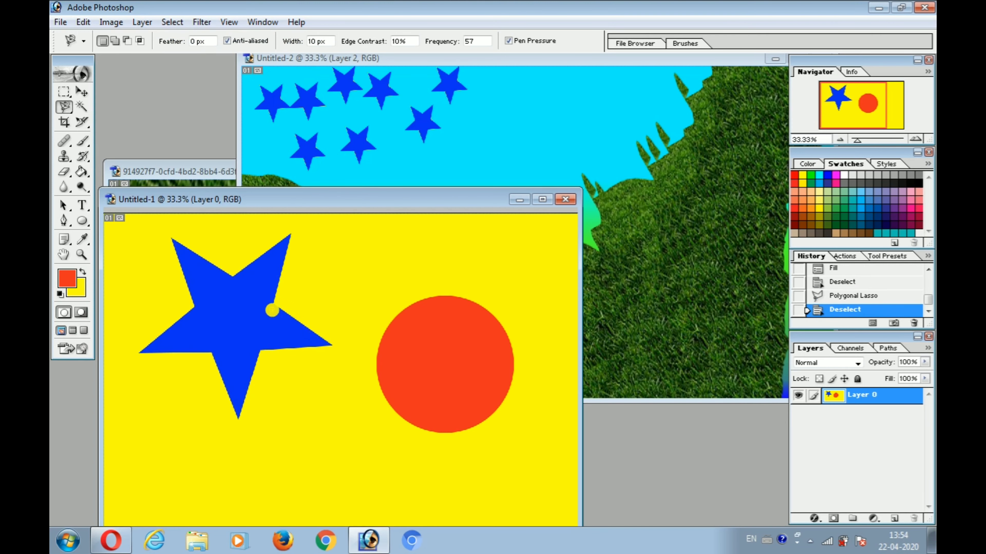
# Select the red circle in Untitled-1 by tracing its edge with the Magnetic Lasso tool and closing the outline.
pyautogui.click(280, 341)
pyautogui.moveTo(469, 293); pyautogui.dragTo(469, 299)
pyautogui.click(468, 300)
pyautogui.click(490, 412)
pyautogui.press('BackSpace')
pyautogui.press('BackSpace')
pyautogui.click(504, 334)
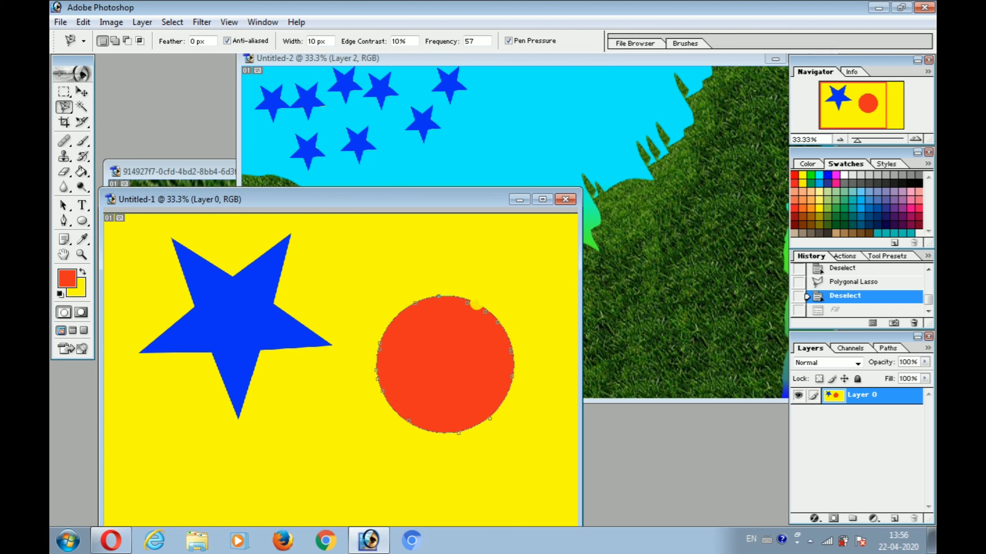
pyautogui.click(475, 303)
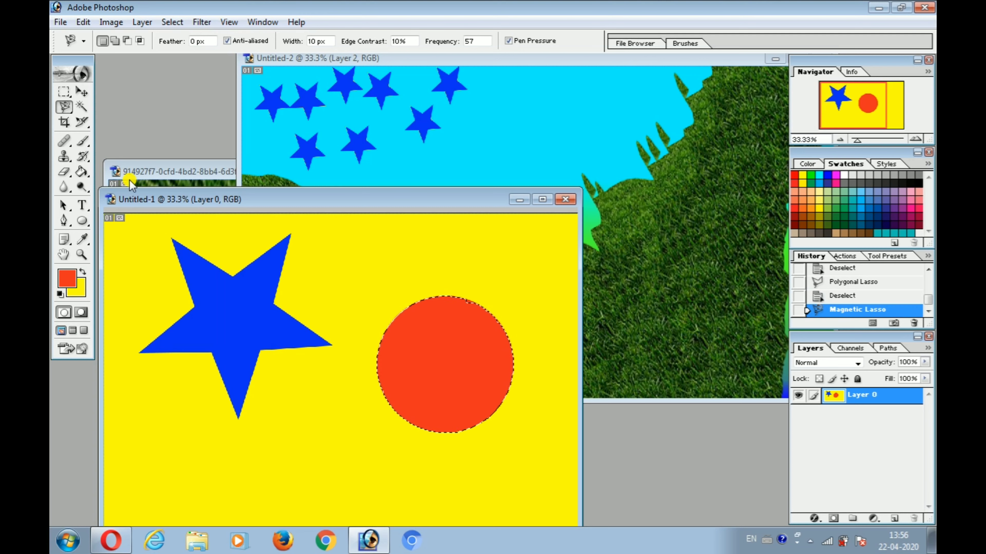
# Copy the selected red circle into Untitled-2's sky beside the stars and set the foreground colour to yellow.
pyautogui.click(81, 92)
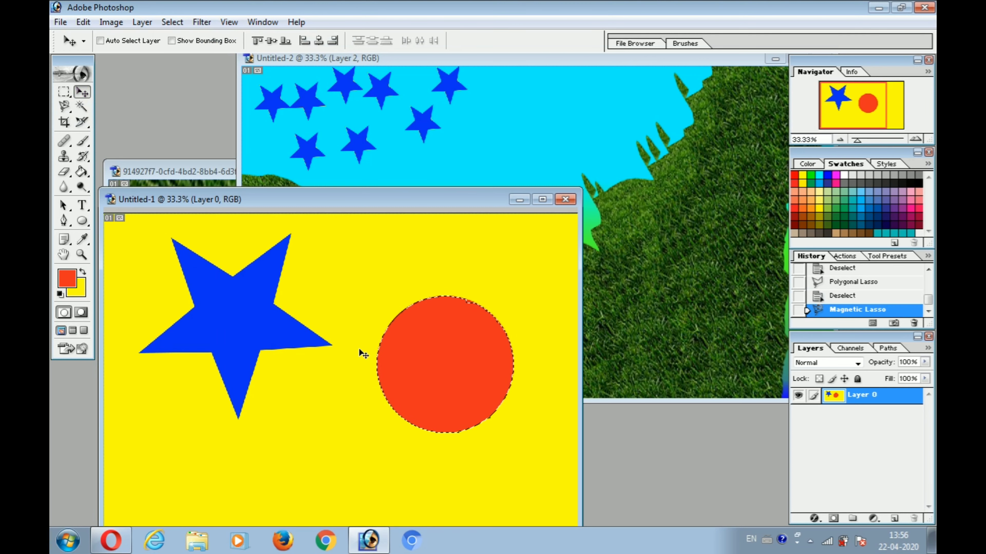
pyautogui.click(449, 357)
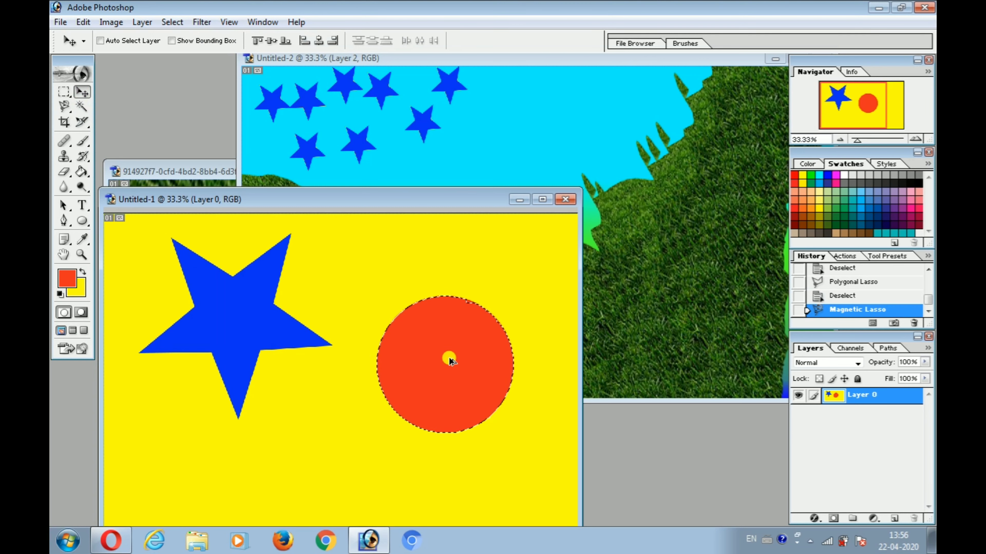
pyautogui.moveTo(449, 358); pyautogui.dragTo(546, 134)
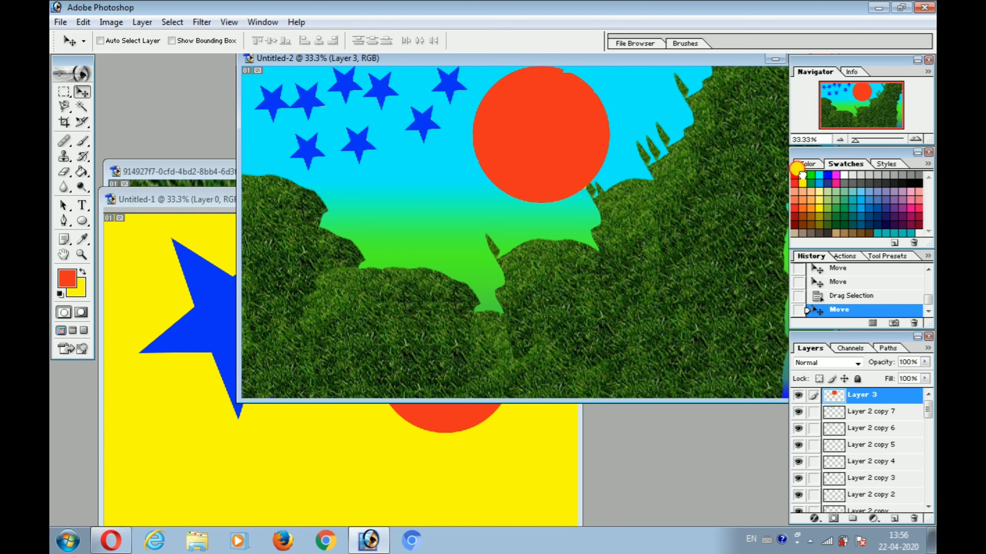
pyautogui.click(802, 174)
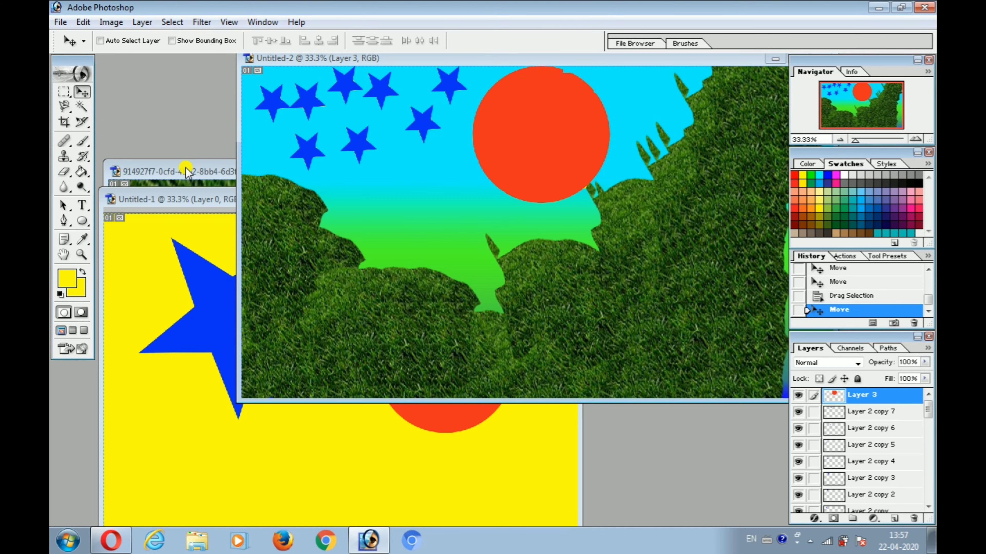
# Minimize Untitled-1 and copy the woman with the umbrella from her own image to the left edge of Untitled-2's scene.
pyautogui.click(191, 198)
pyautogui.click(517, 201)
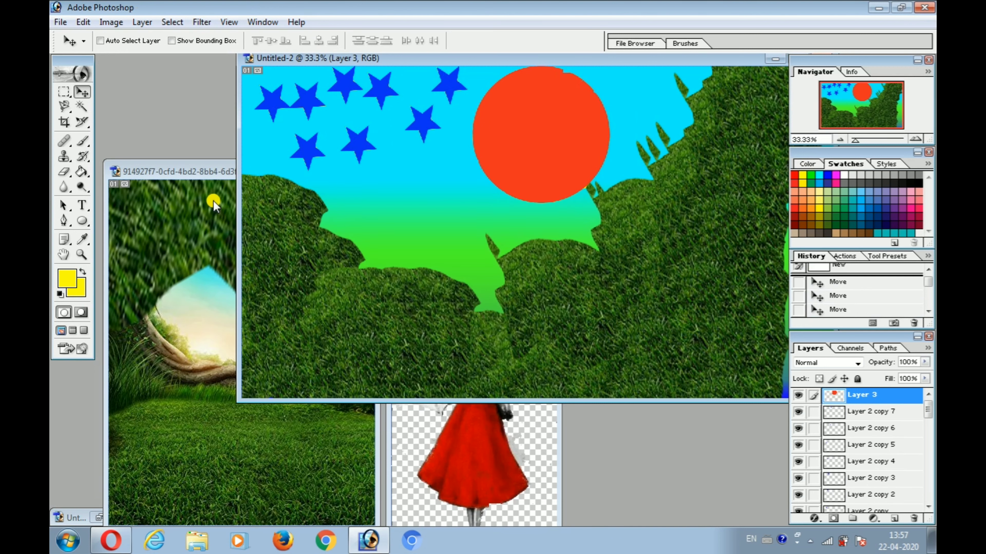
pyautogui.click(407, 429)
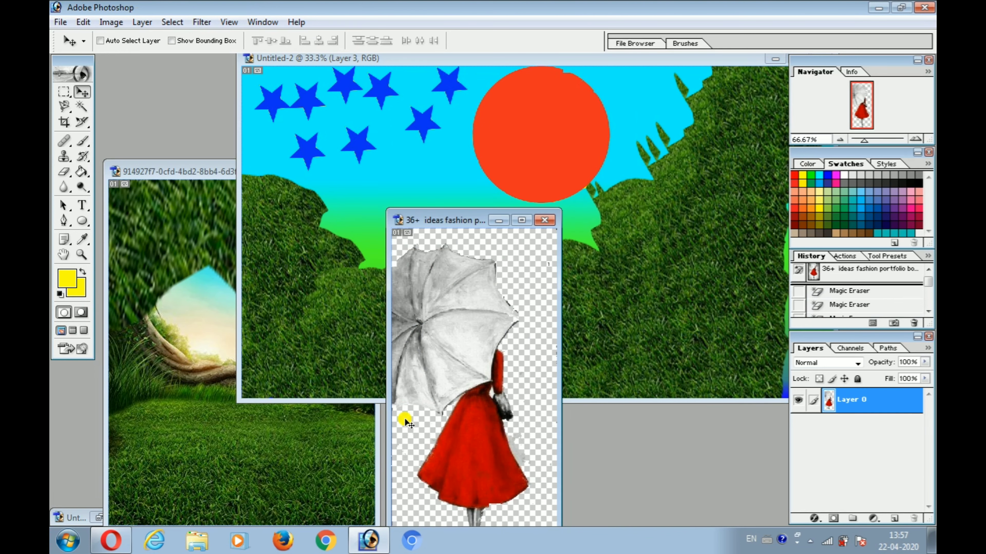
pyautogui.moveTo(455, 210); pyautogui.dragTo(248, 196)
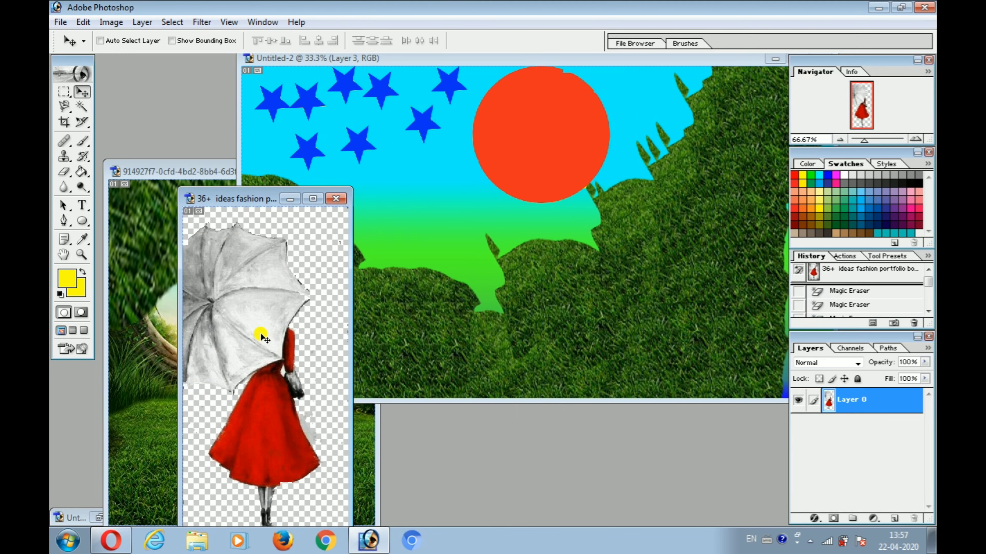
pyautogui.moveTo(261, 337); pyautogui.dragTo(405, 173)
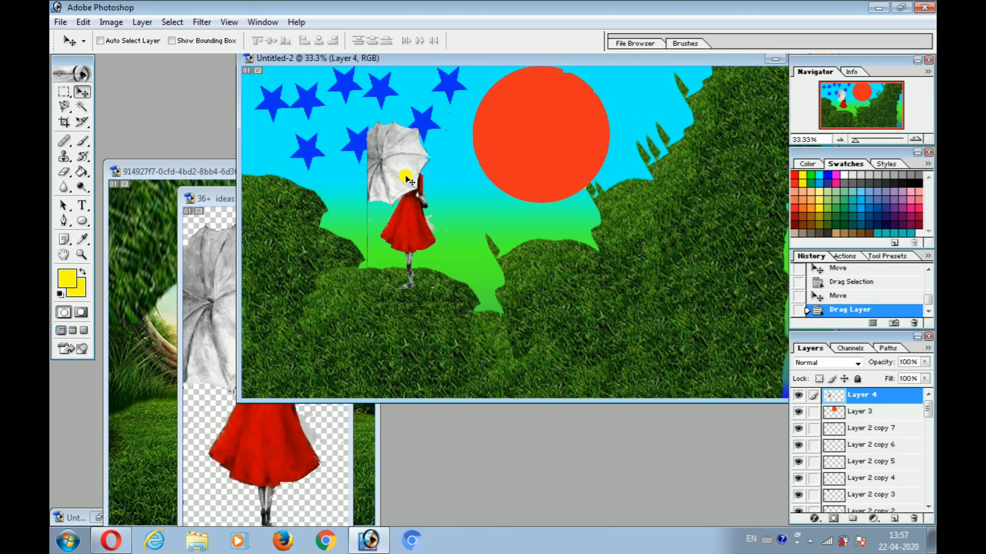
pyautogui.moveTo(408, 180); pyautogui.dragTo(282, 179)
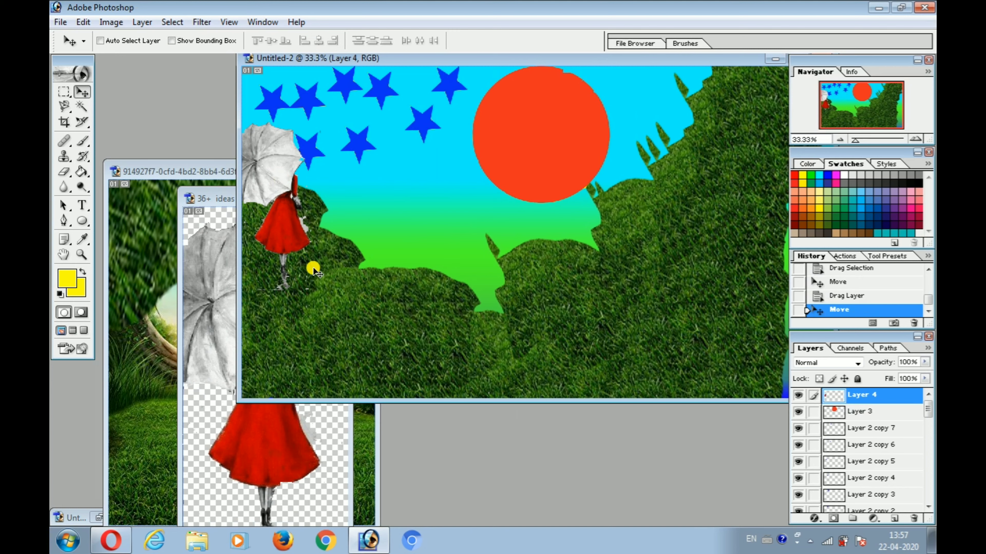
# Free-transform the woman with the umbrella to about 152.8% width and 157.3% height at the scene's left edge, and apply it.
pyautogui.hotkey('ctrl', 't')
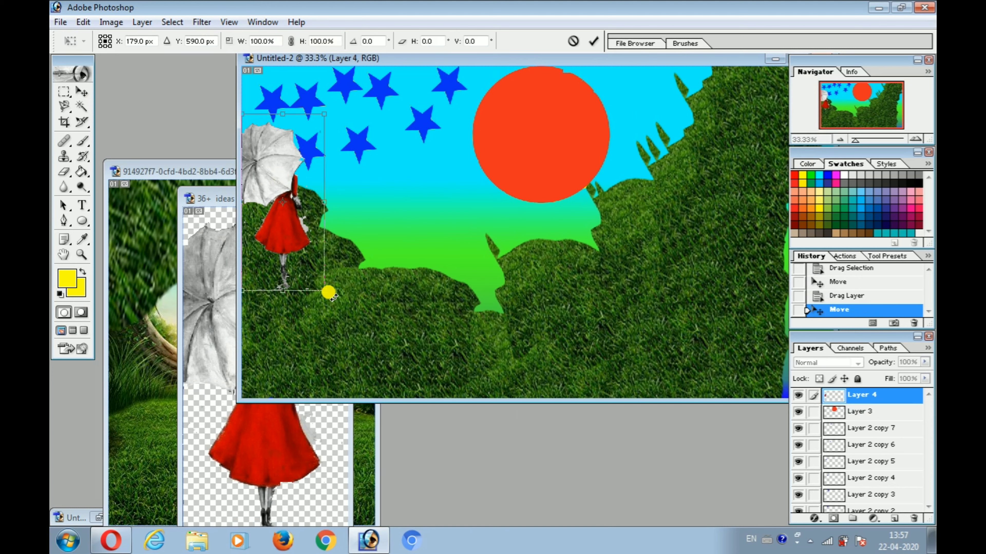
pyautogui.moveTo(329, 294); pyautogui.dragTo(351, 358)
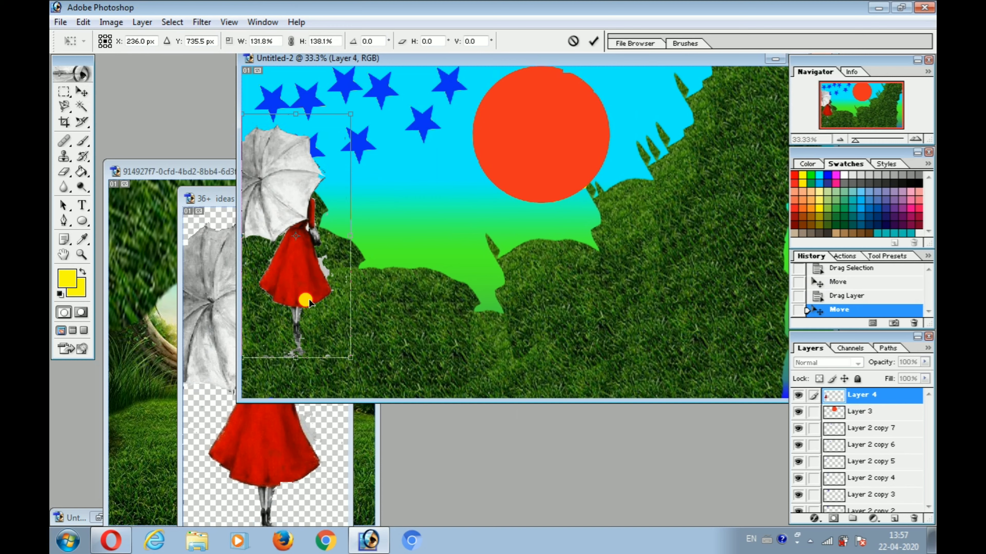
pyautogui.moveTo(308, 299); pyautogui.dragTo(301, 272)
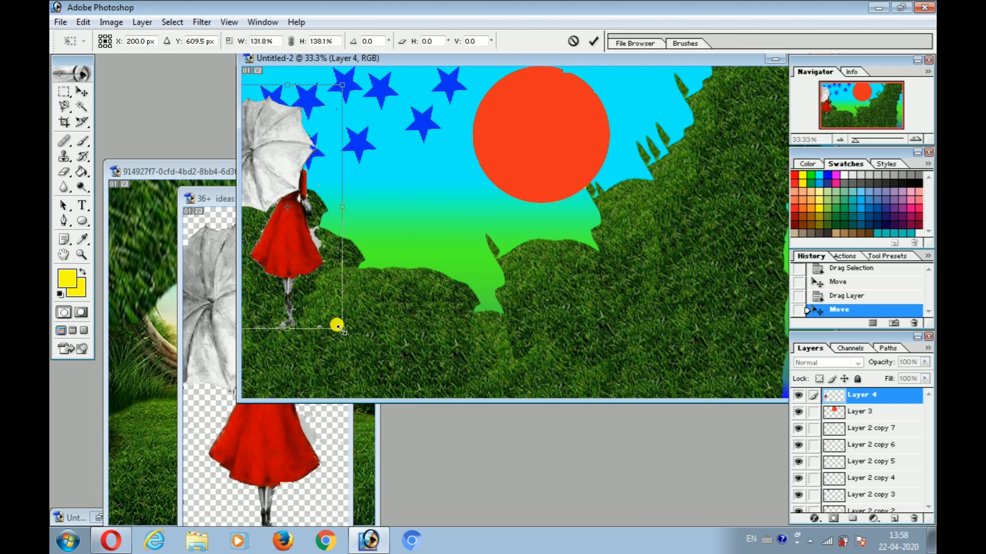
pyautogui.moveTo(341, 328); pyautogui.dragTo(355, 361)
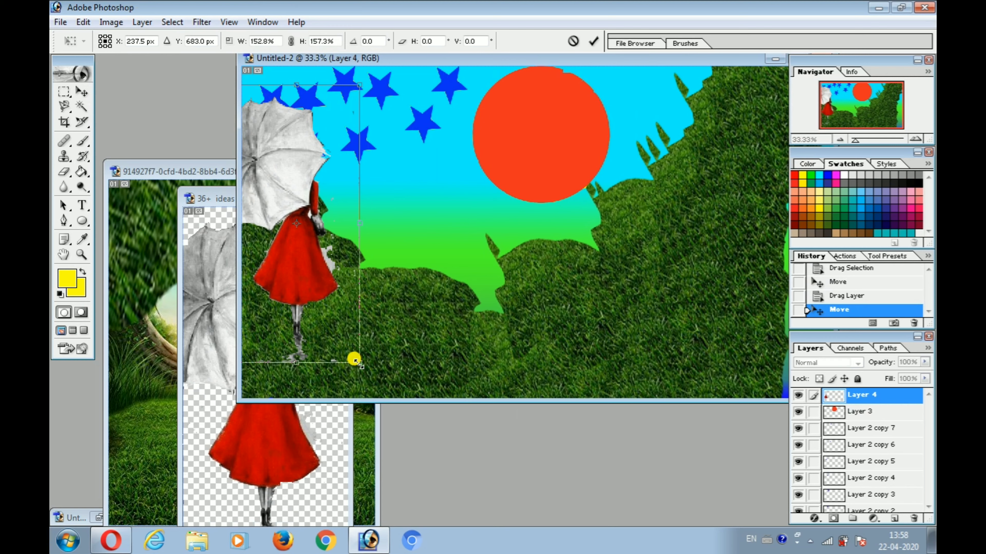
pyautogui.press('Return')
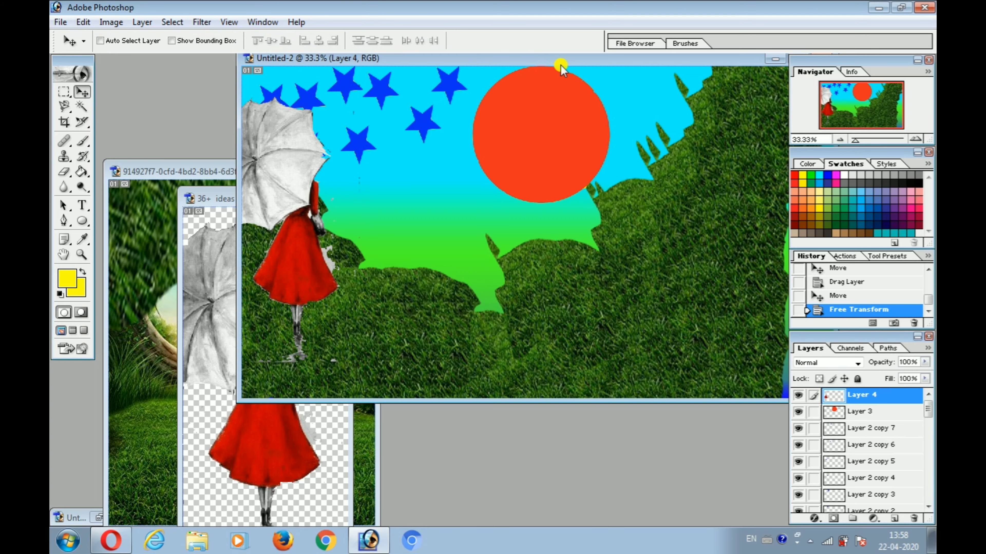
# Cover the exposed gradient strip along the right edge of the Untitled-2 landscape with grass patches.
pyautogui.moveTo(679, 152); pyautogui.dragTo(727, 175)
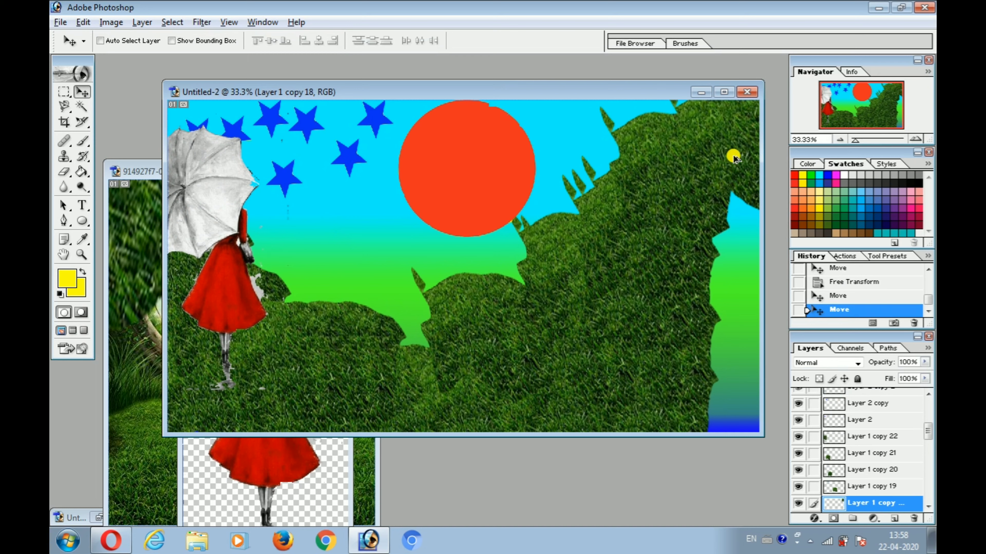
pyautogui.moveTo(733, 156); pyautogui.dragTo(729, 216)
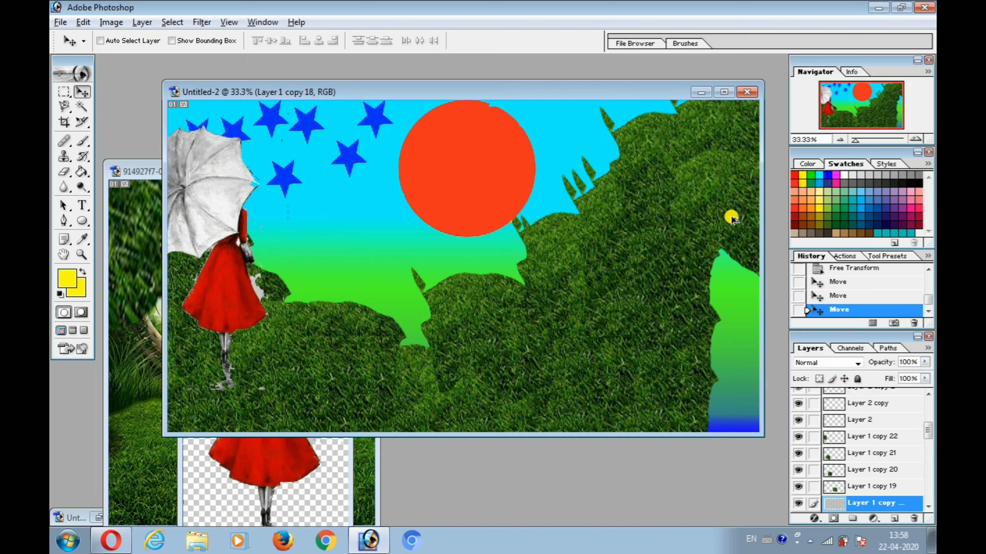
pyautogui.moveTo(729, 259); pyautogui.dragTo(714, 425)
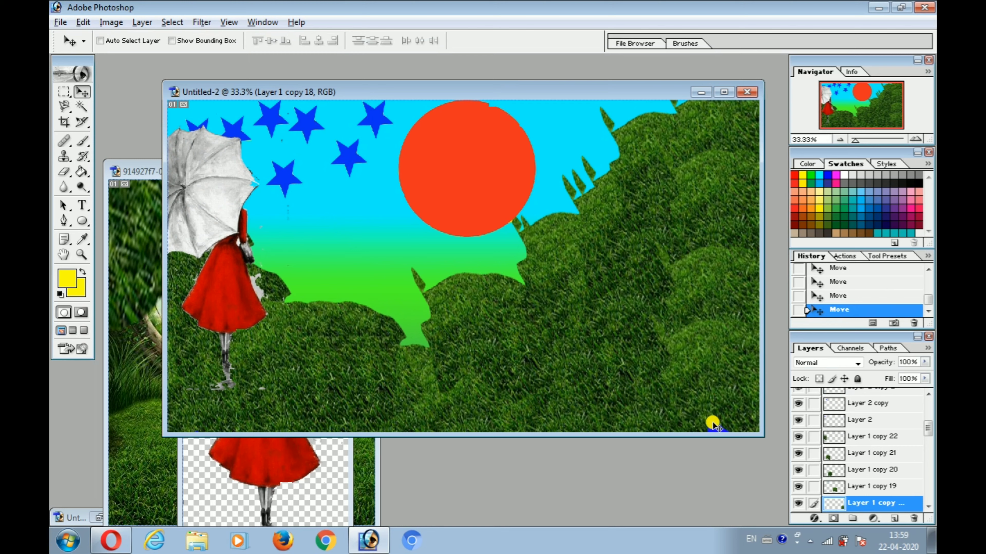